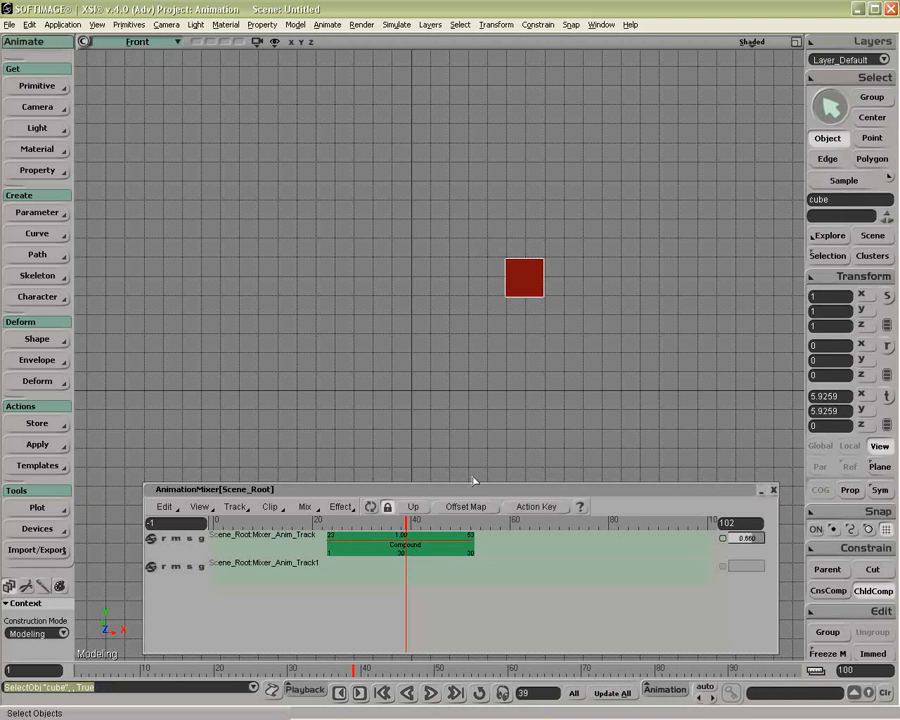
Store the current values of the cube's marked local position parameters as an action named Offset.
click(38, 424)
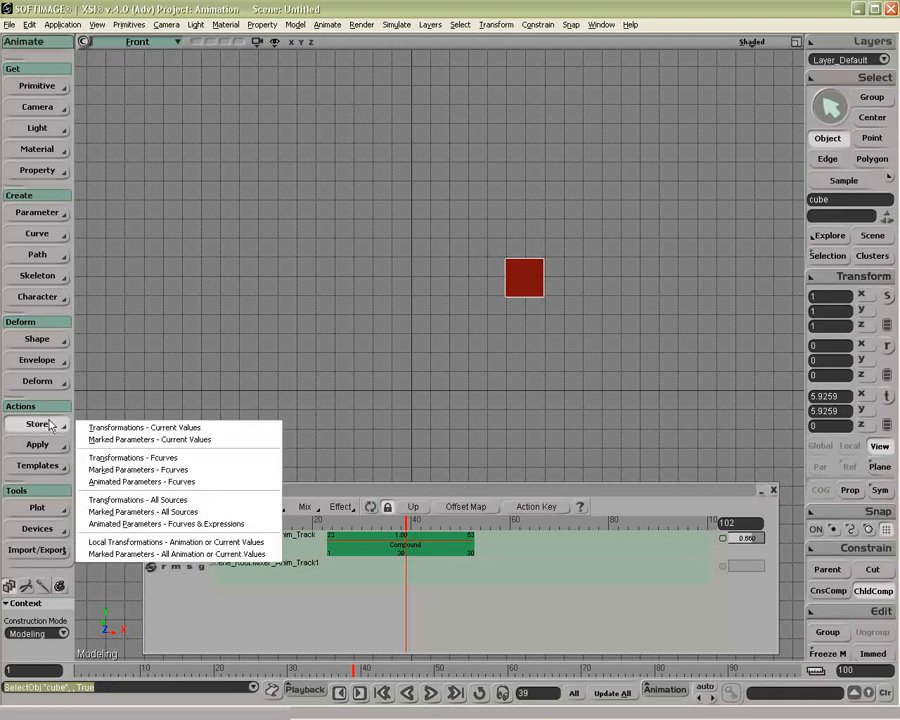
click(136, 441)
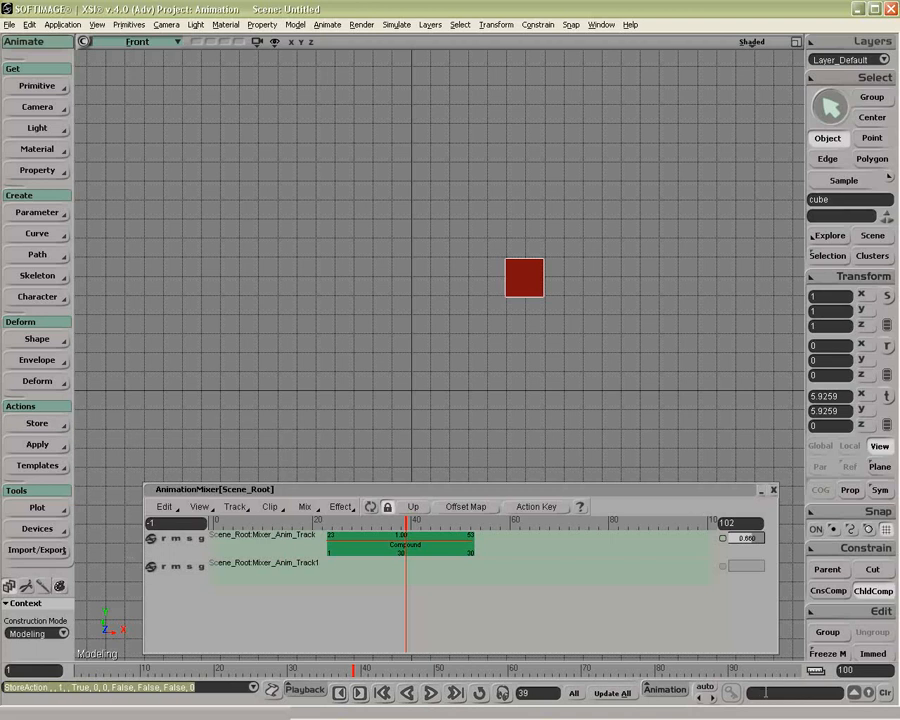
key(v)
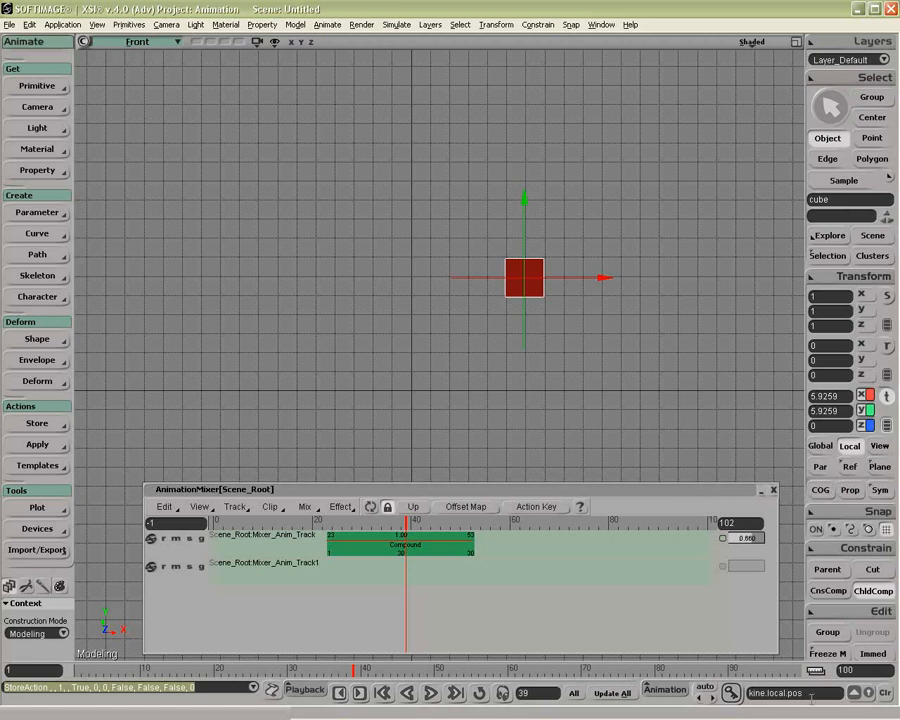
click(36, 424)
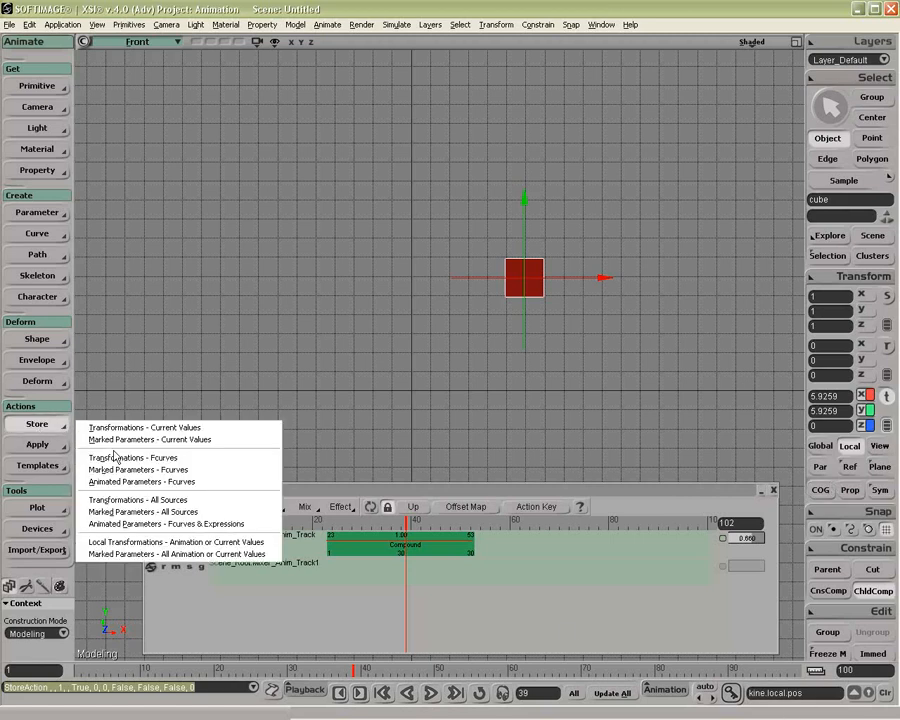
click(114, 442)
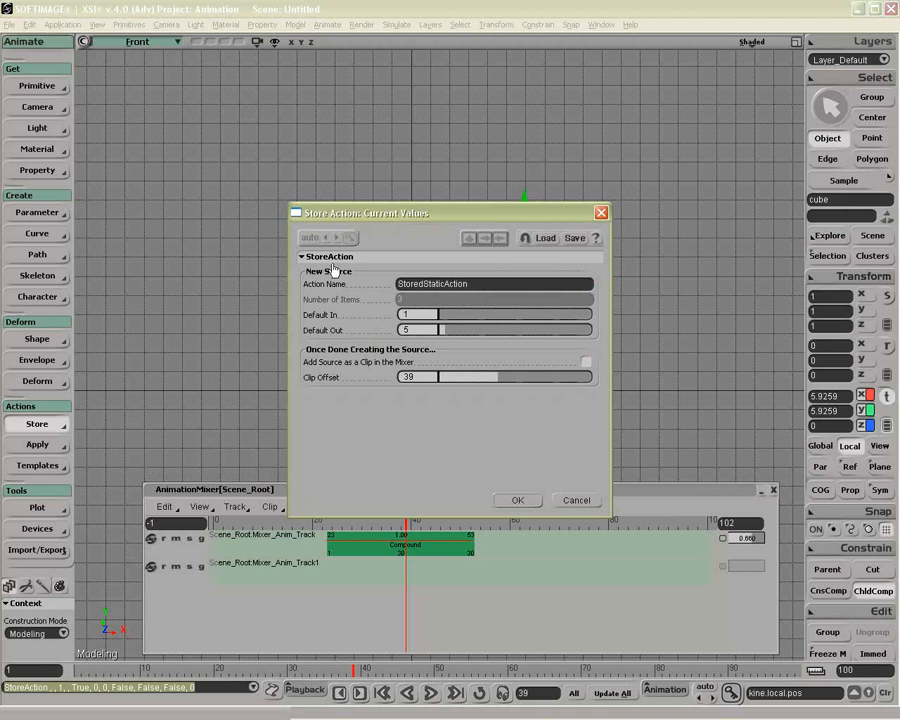
drag(403, 214, 297, 173)
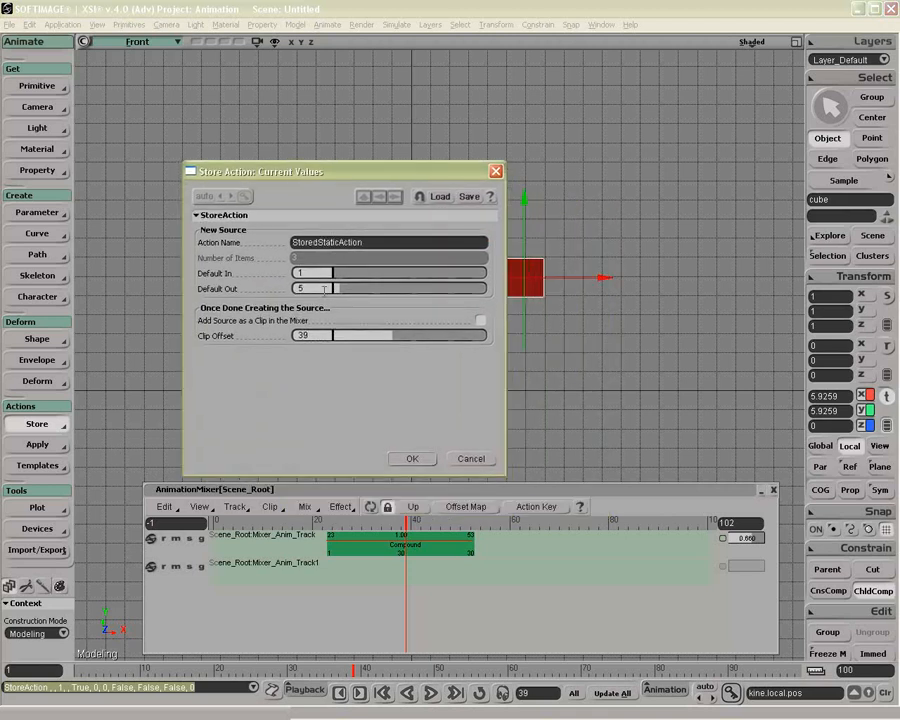
double_click(376, 242)
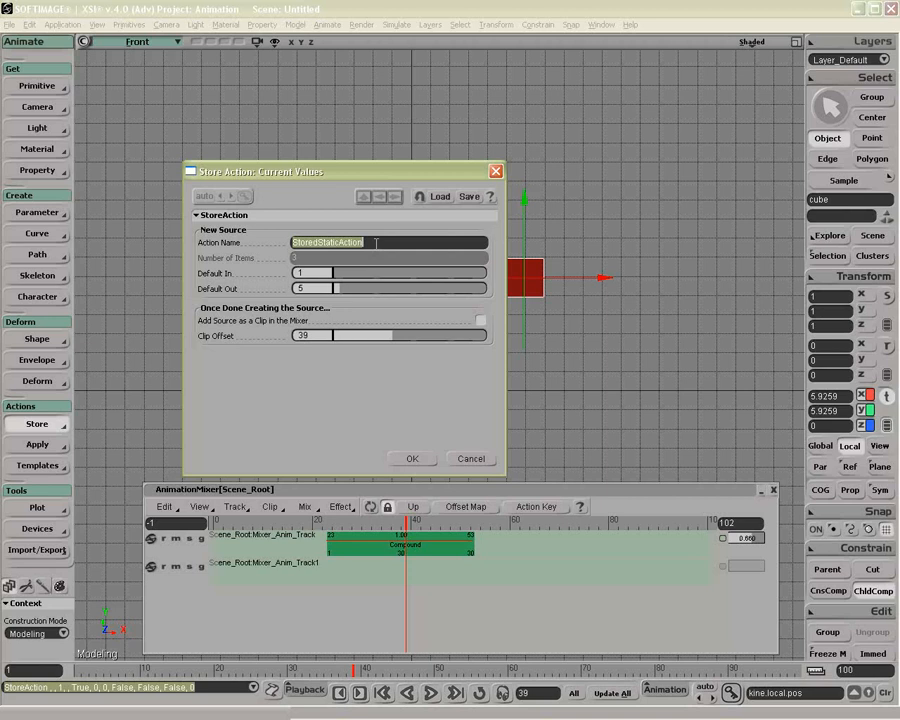
text(0)
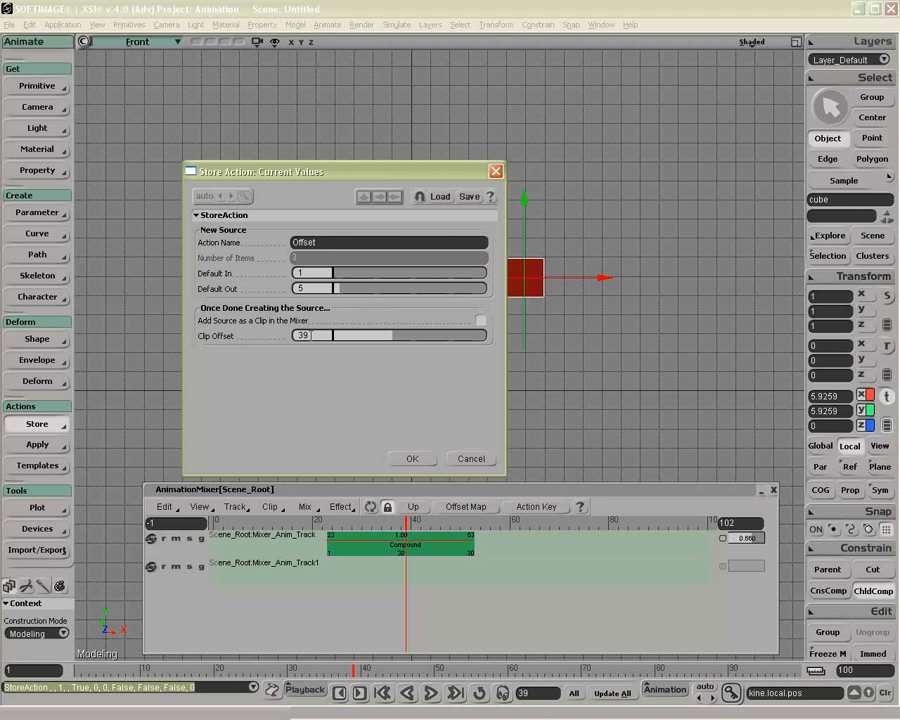
click(413, 457)
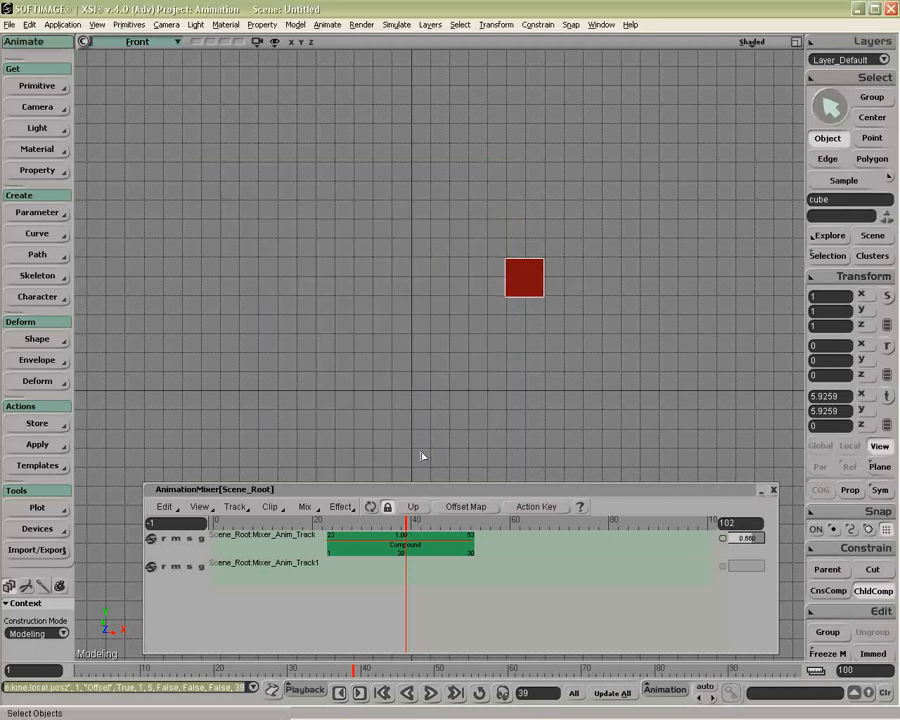
Add the Offset source as a clip on the second animation track and shift it to start at about frame 16.
right_click(253, 571)
click(288, 412)
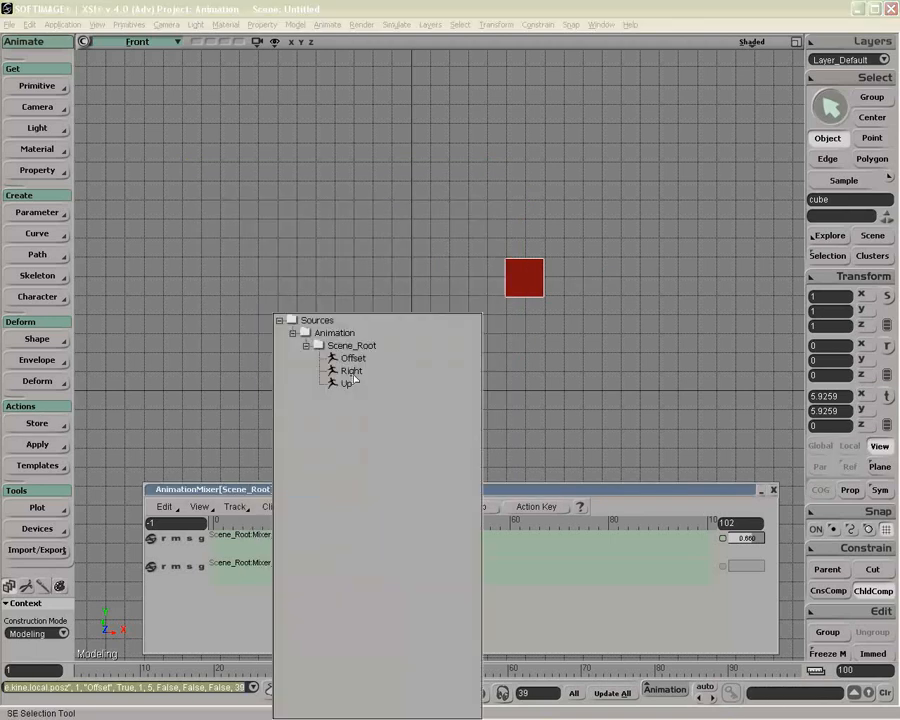
double_click(353, 358)
drag(404, 523, 253, 525)
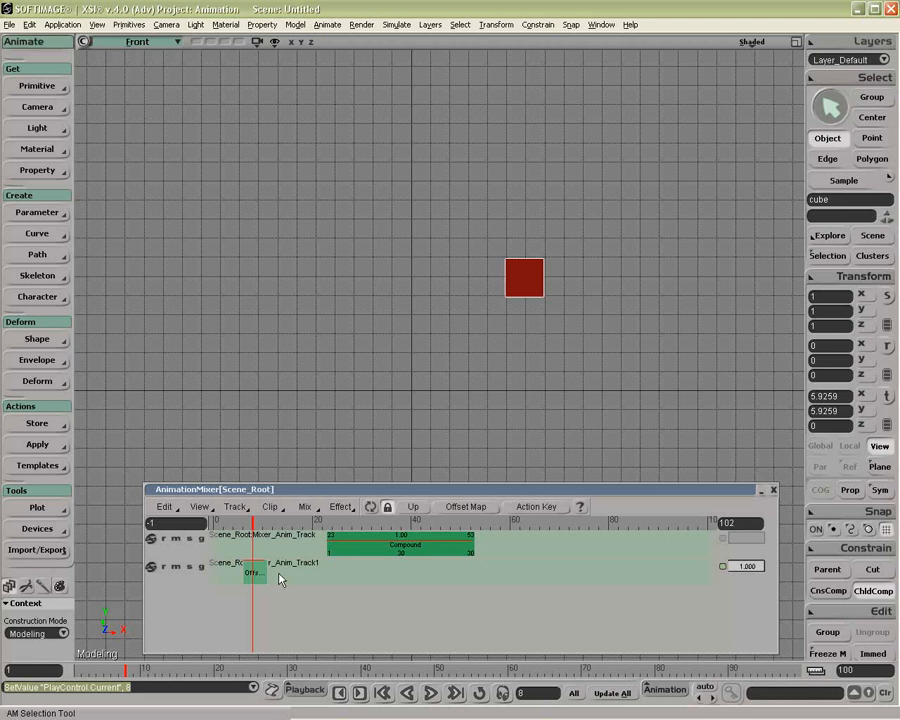
drag(266, 576, 320, 572)
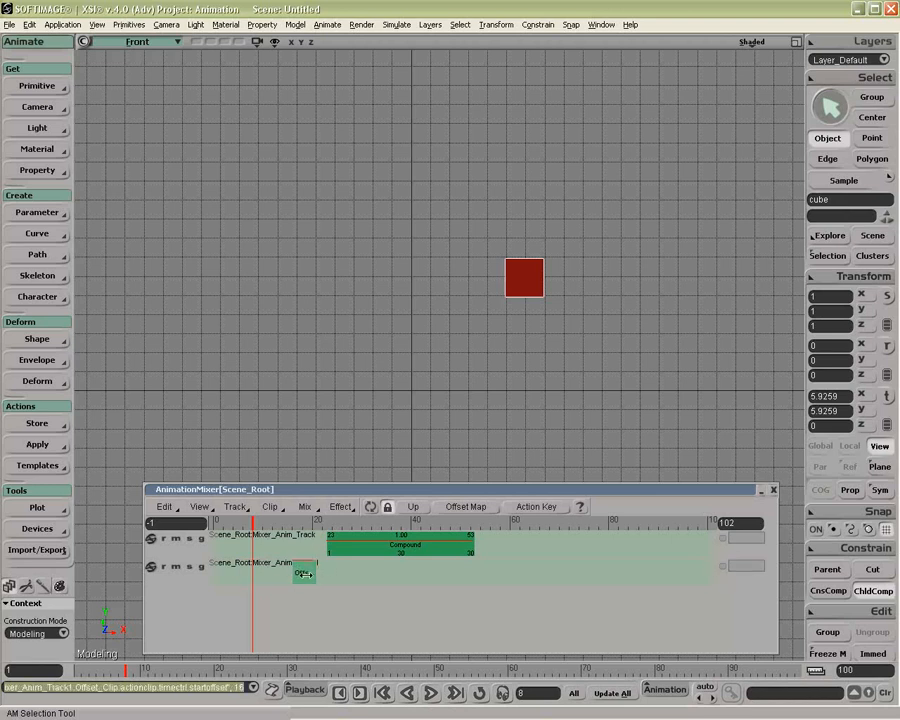
Set cube.kine.local.posx in the Offset clip's source to 10 and check the cube at frame 18.
right_click(305, 571)
click(311, 499)
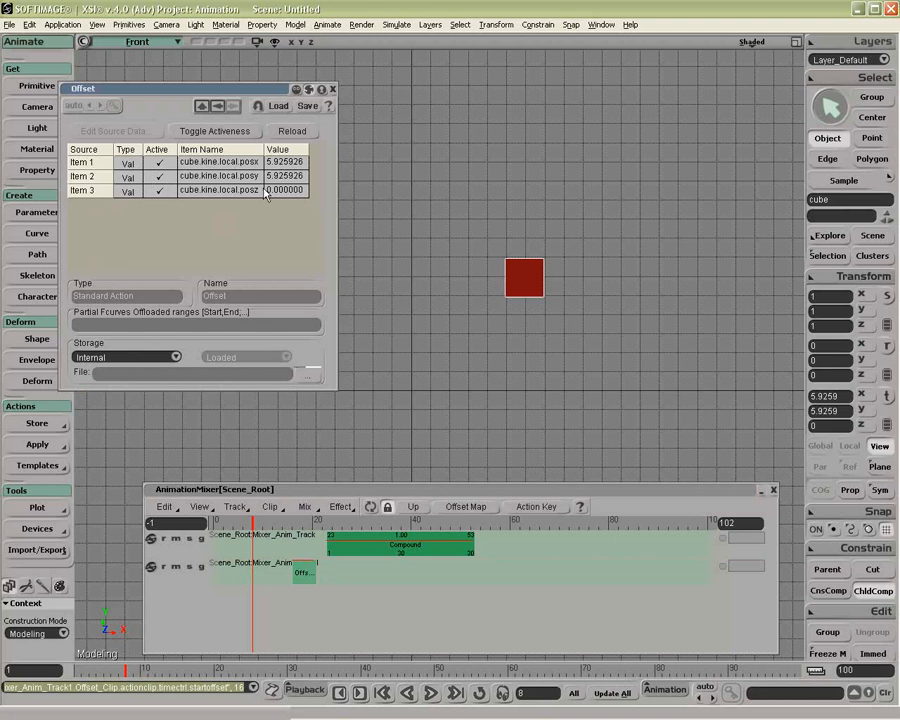
click(303, 164)
click(303, 164)
drag(304, 165, 268, 166)
text(10)
key(Return)
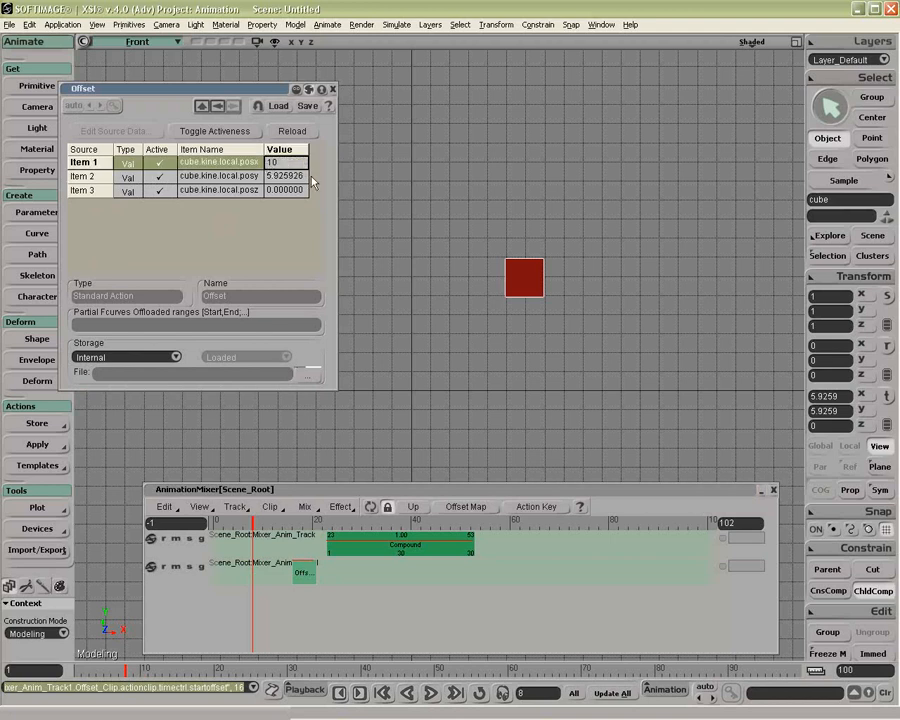
click(341, 522)
drag(341, 530, 304, 533)
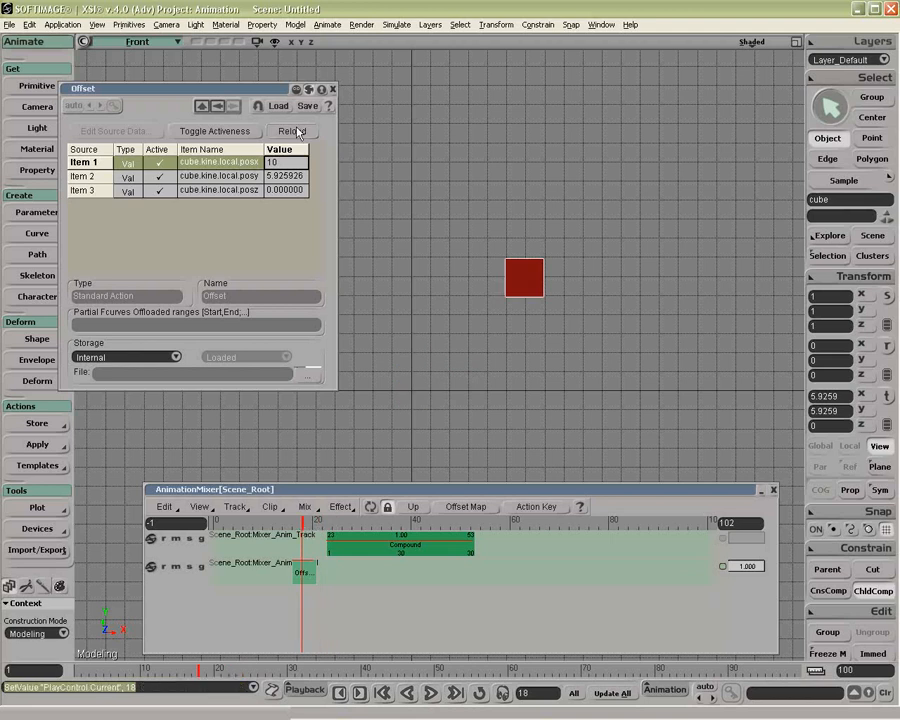
click(333, 89)
Replace the Offset clip on the second track with a fresh one starting at frame 11, and check the cube at frame 14.
drag(304, 570, 270, 572)
click(270, 572)
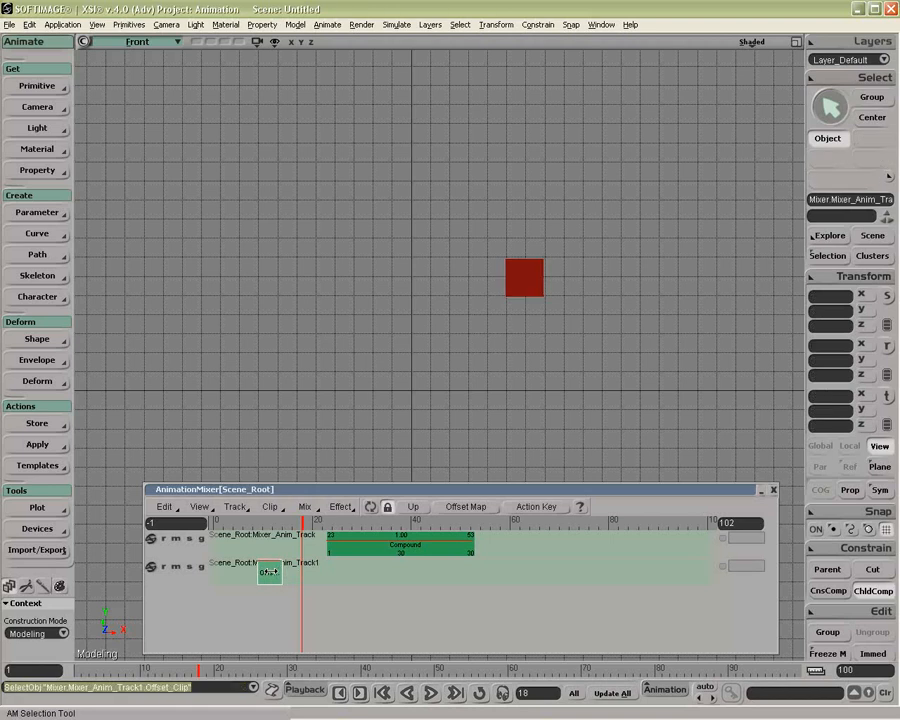
key(Delete)
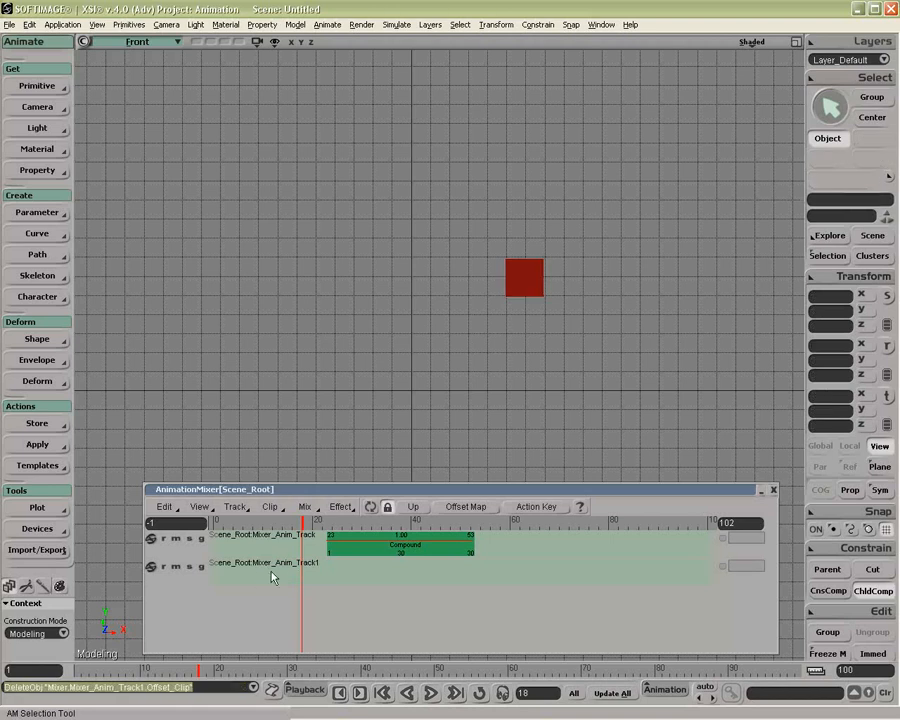
right_click(271, 572)
click(318, 418)
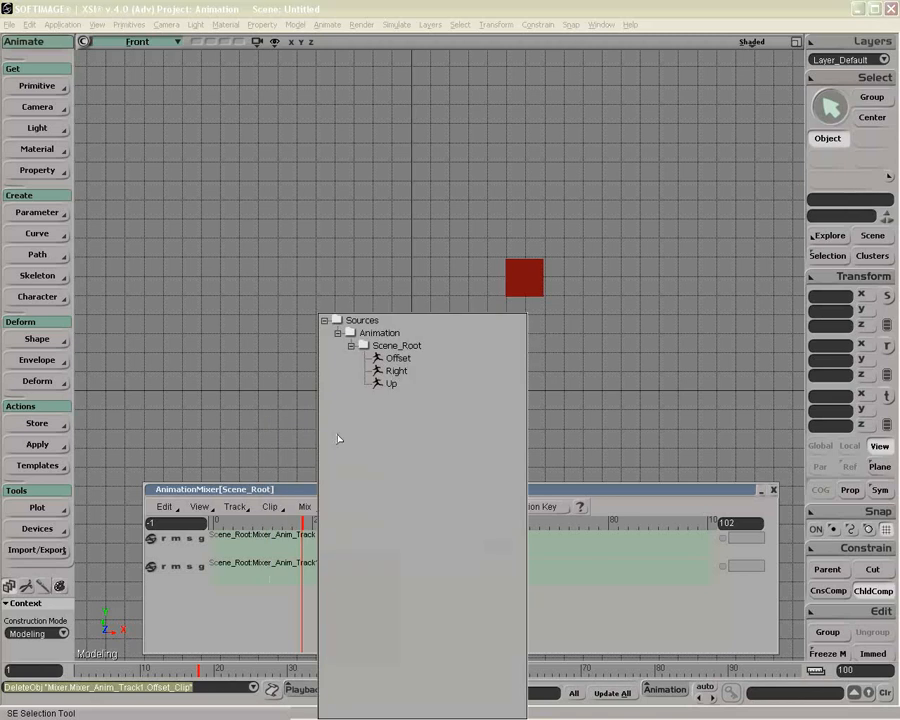
double_click(378, 357)
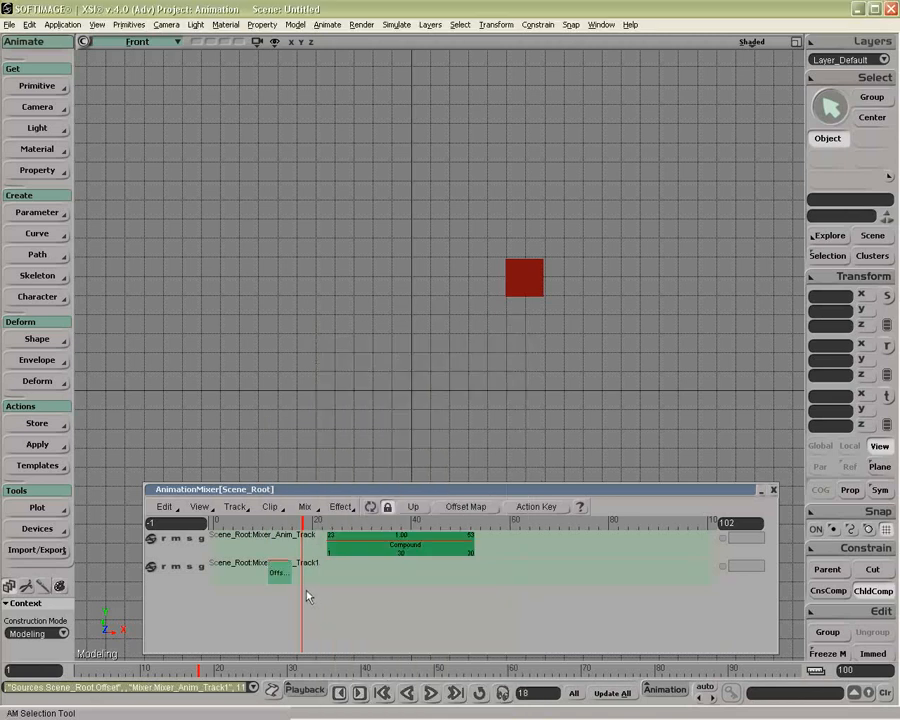
click(284, 523)
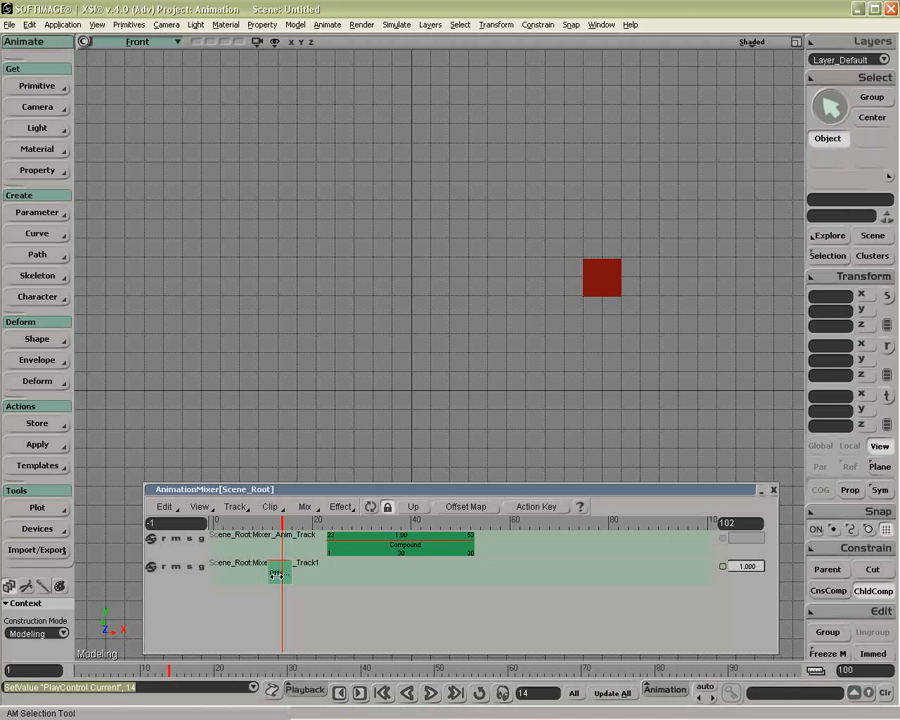
Stretch the Offset clip to end at frame 64 beneath the Compound clip, and scrub to frame 37.
drag(287, 572, 527, 576)
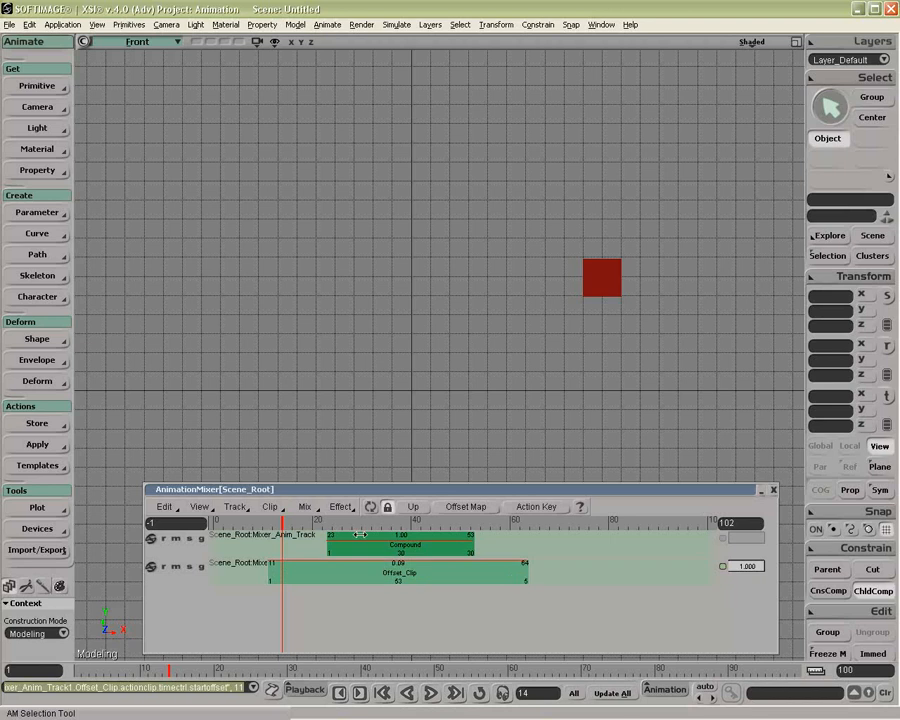
drag(285, 523, 397, 525)
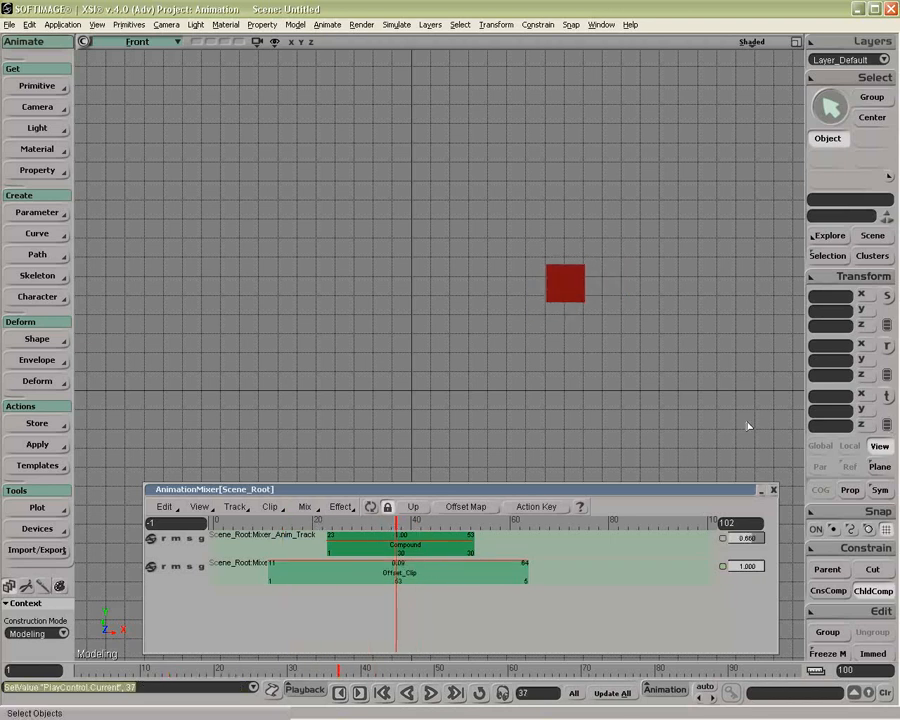
Shift the Compound clip to start at frame 22 and set its weight to 1.000.
drag(425, 540, 420, 542)
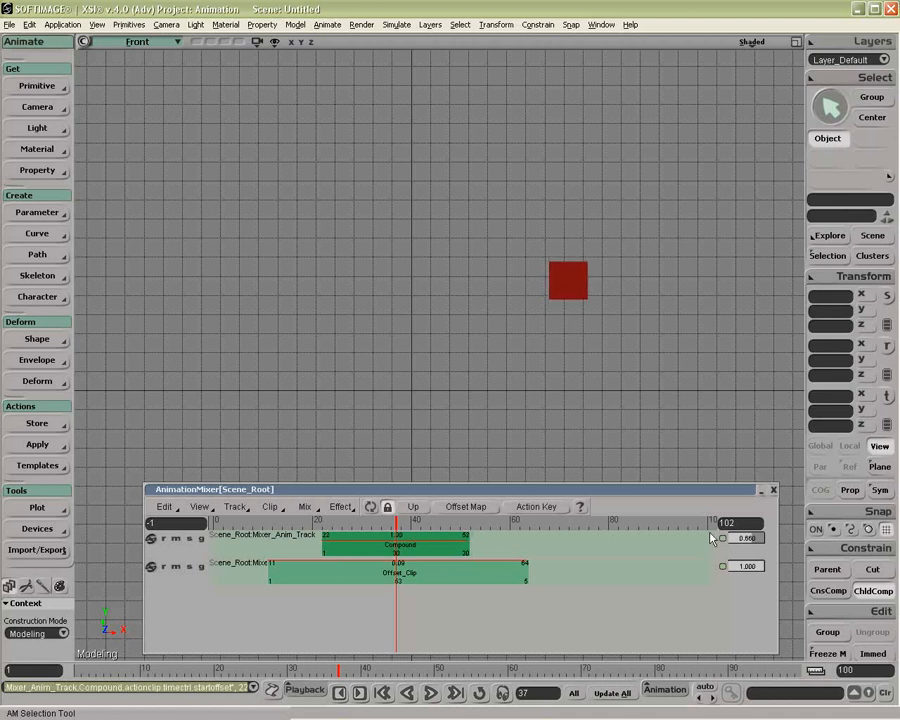
mouse_move(758, 539)
mouse_down()
mouse_move(763, 555)
mouse_move(727, 573)
mouse_move(774, 571)
mouse_move(727, 540)
mouse_move(767, 540)
mouse_up()
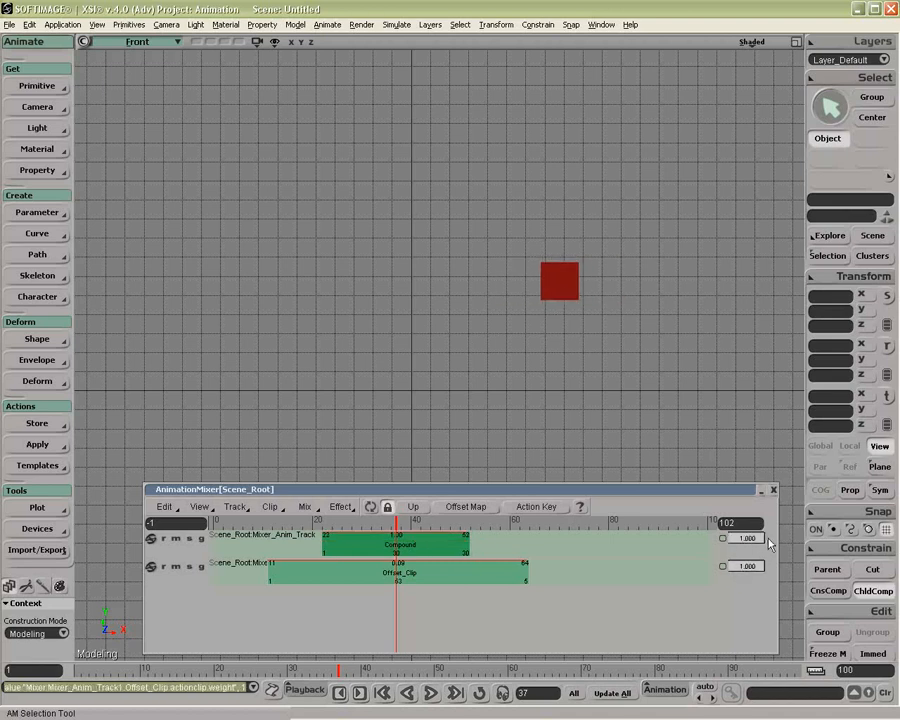
Shorten the Offset clip to 17 frames and move it to start at frame 3, ahead of the Compound clip.
click(448, 576)
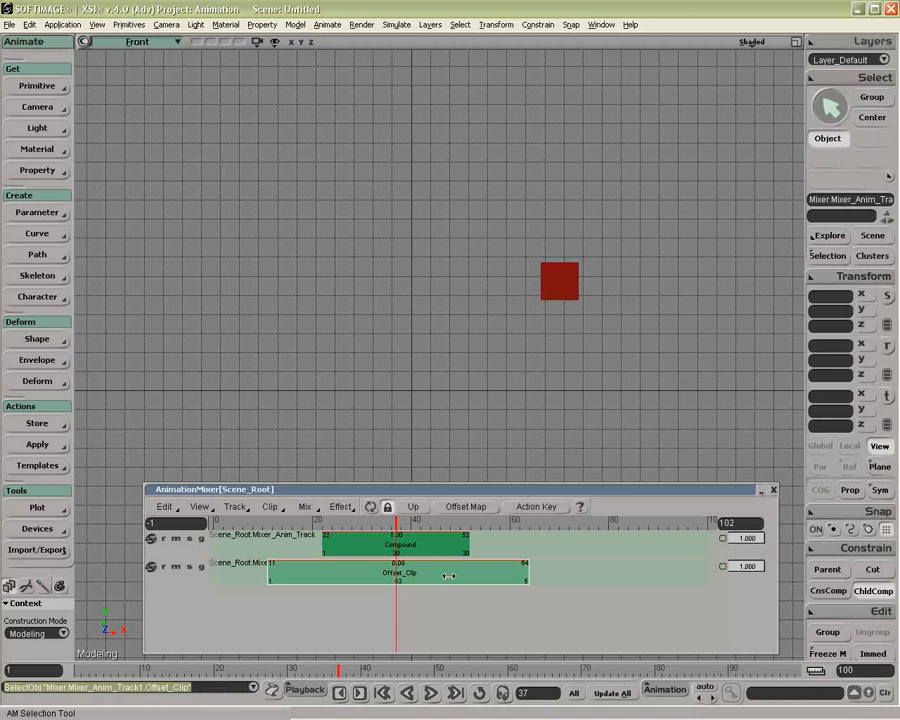
drag(448, 576, 471, 577)
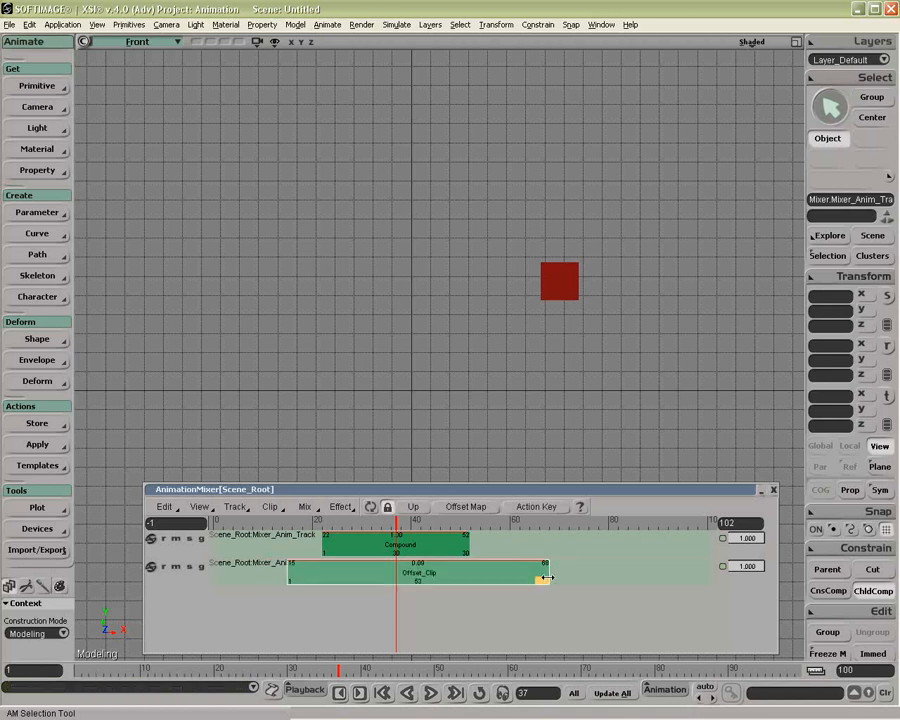
drag(538, 574, 364, 573)
drag(338, 573, 278, 573)
click(42, 424)
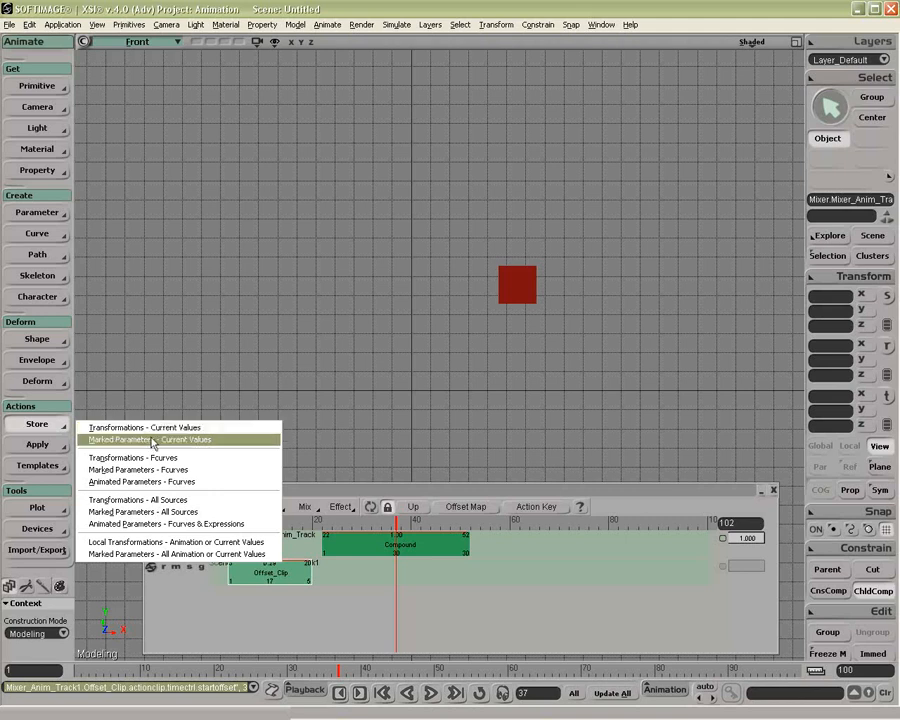
click(343, 567)
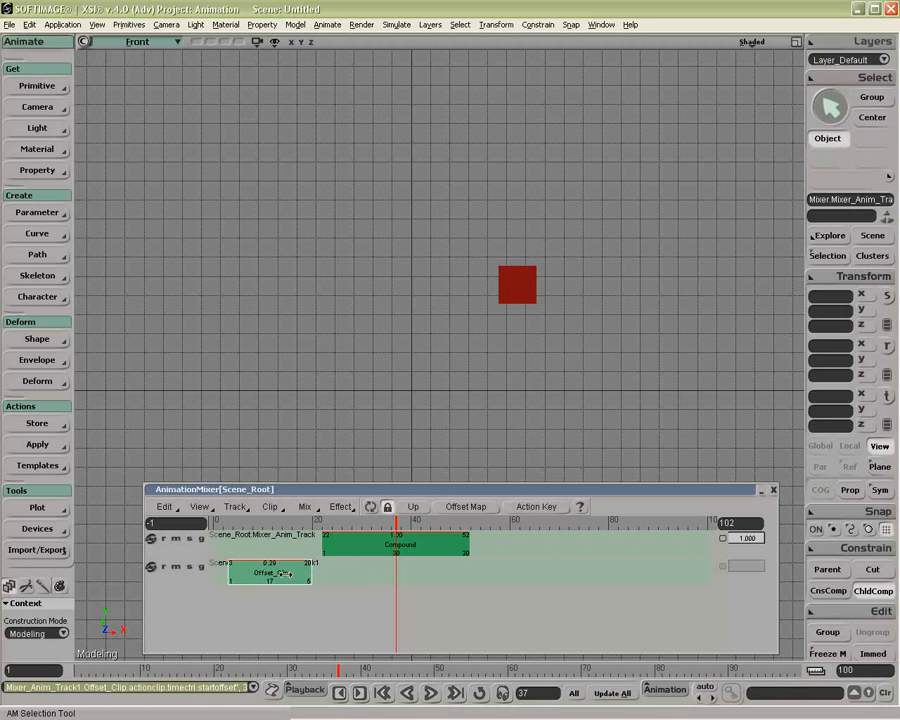
Examine the Mixer's animation sources in the scene explorer, including the properties of the Offset source.
key(8)
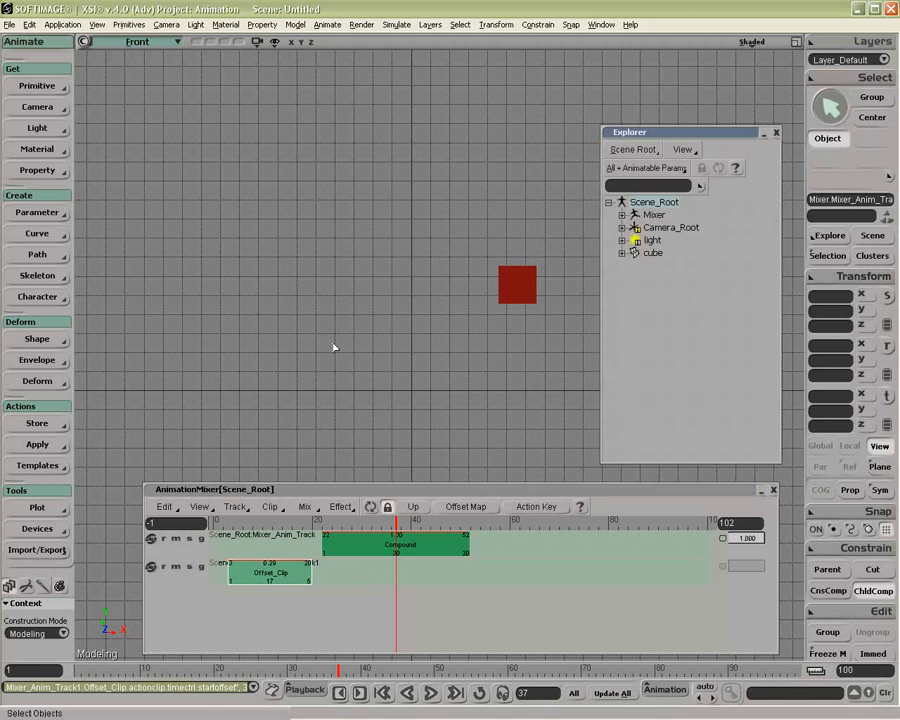
click(622, 214)
click(635, 227)
click(648, 240)
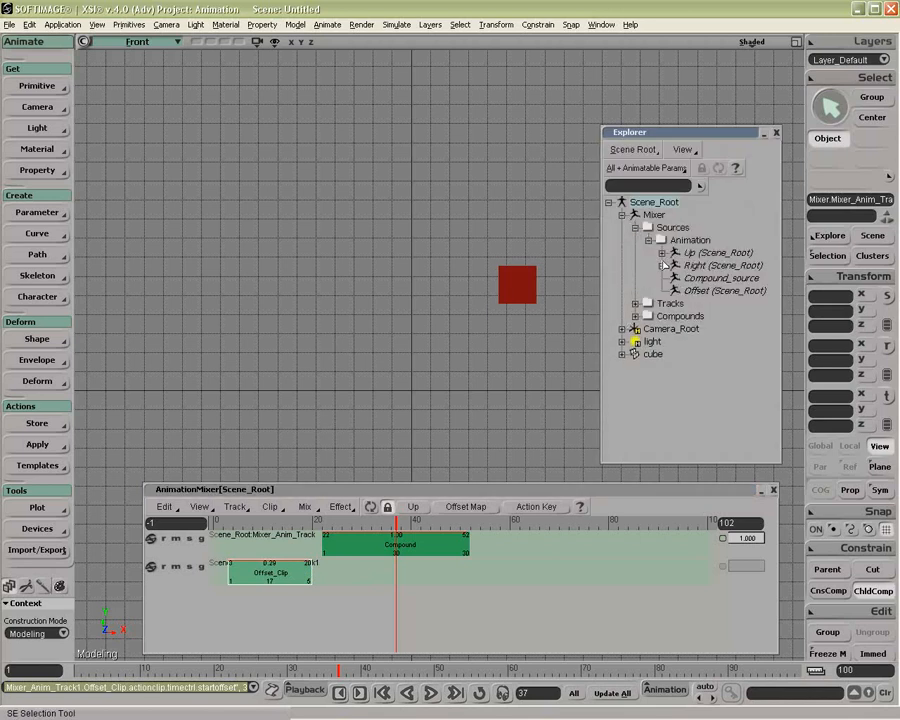
click(662, 265)
click(662, 265)
click(696, 291)
double_click(696, 291)
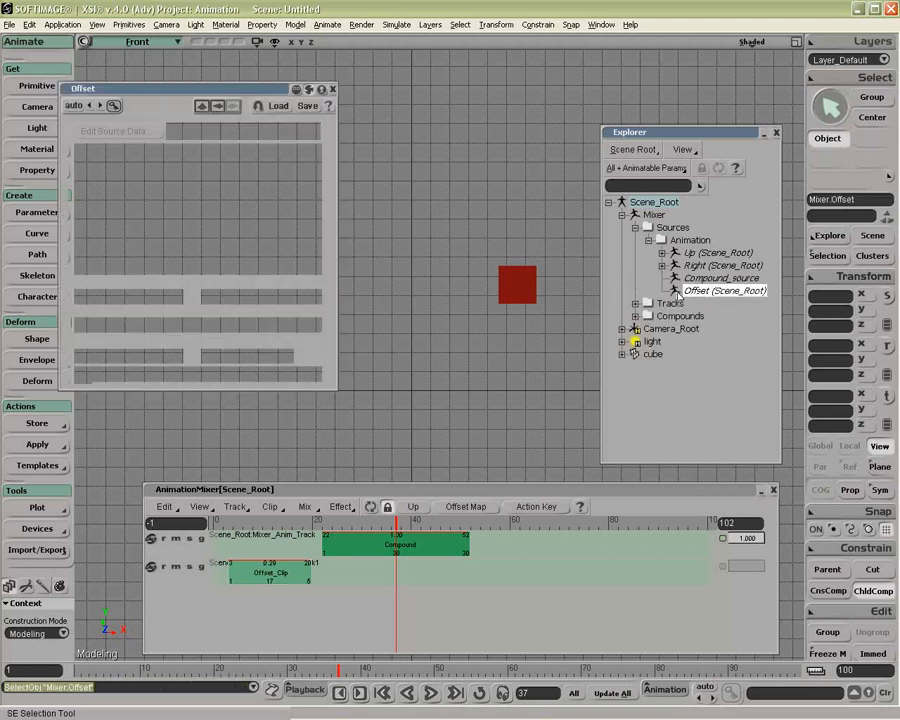
click(333, 89)
Store the cube's current transformation values as an action named SRT and review the items it contains.
drag(474, 250, 568, 330)
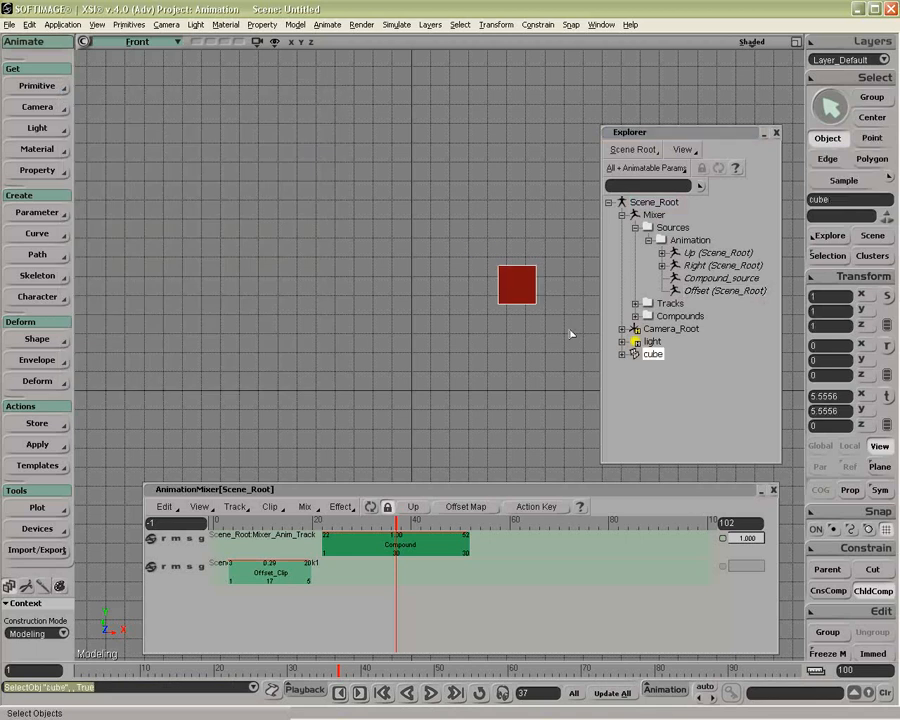
click(37, 424)
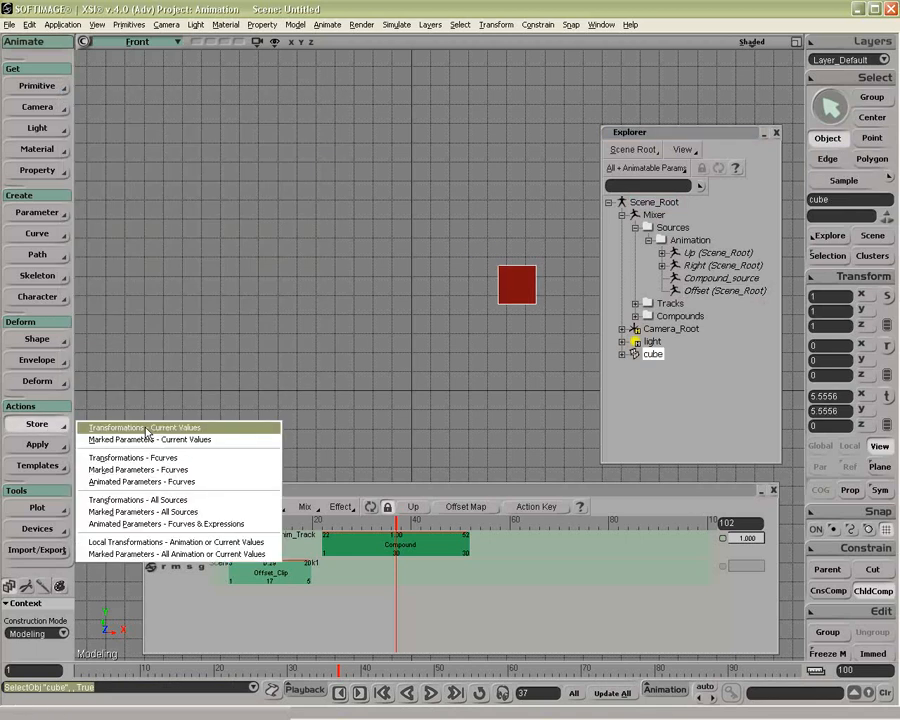
click(147, 428)
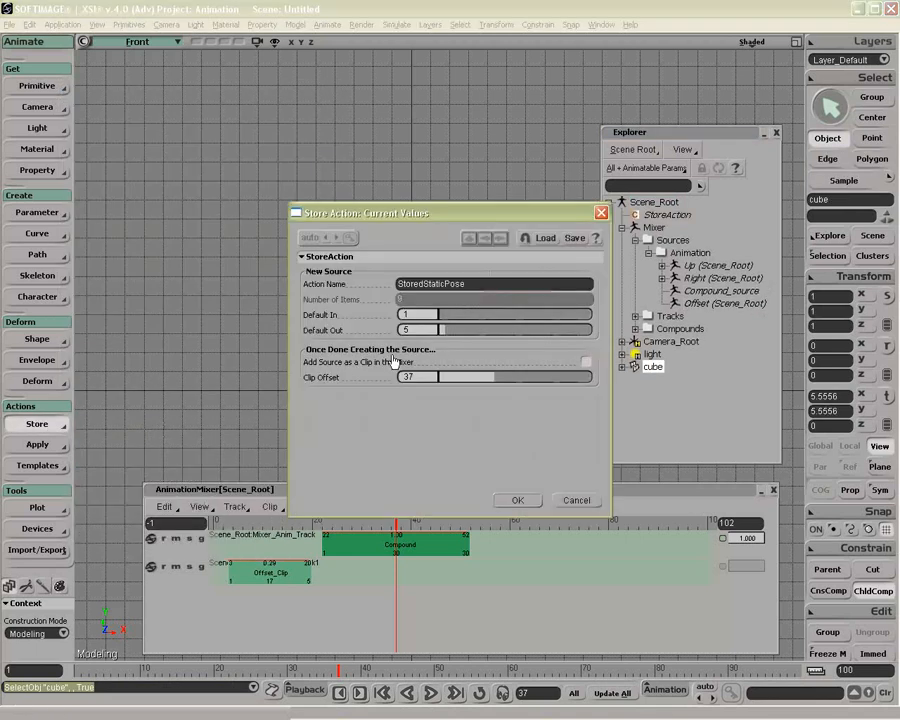
double_click(470, 286)
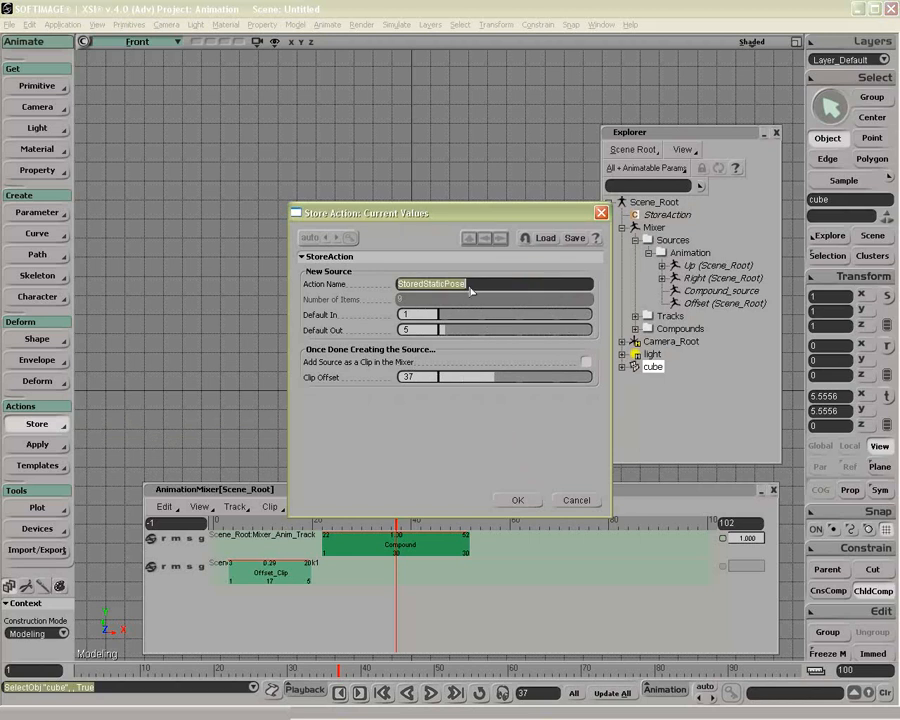
text(SRT)
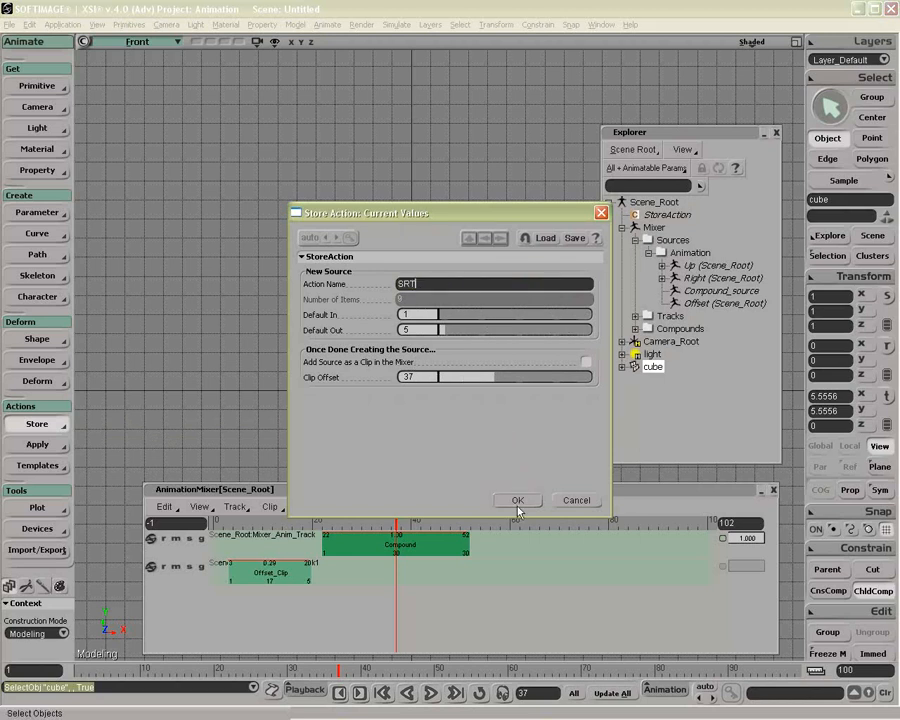
click(518, 502)
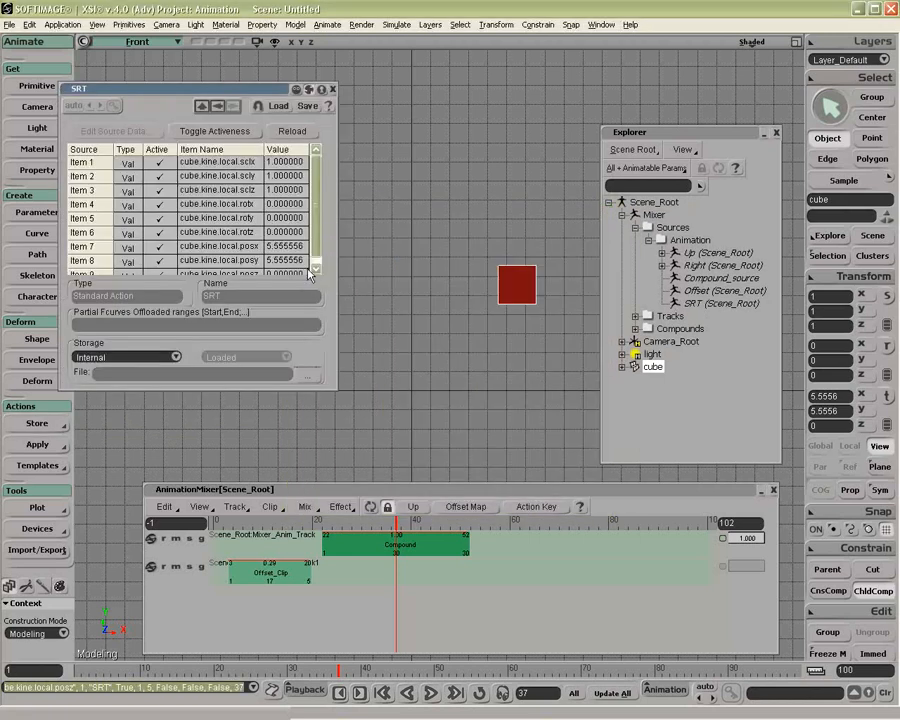
drag(336, 390, 371, 467)
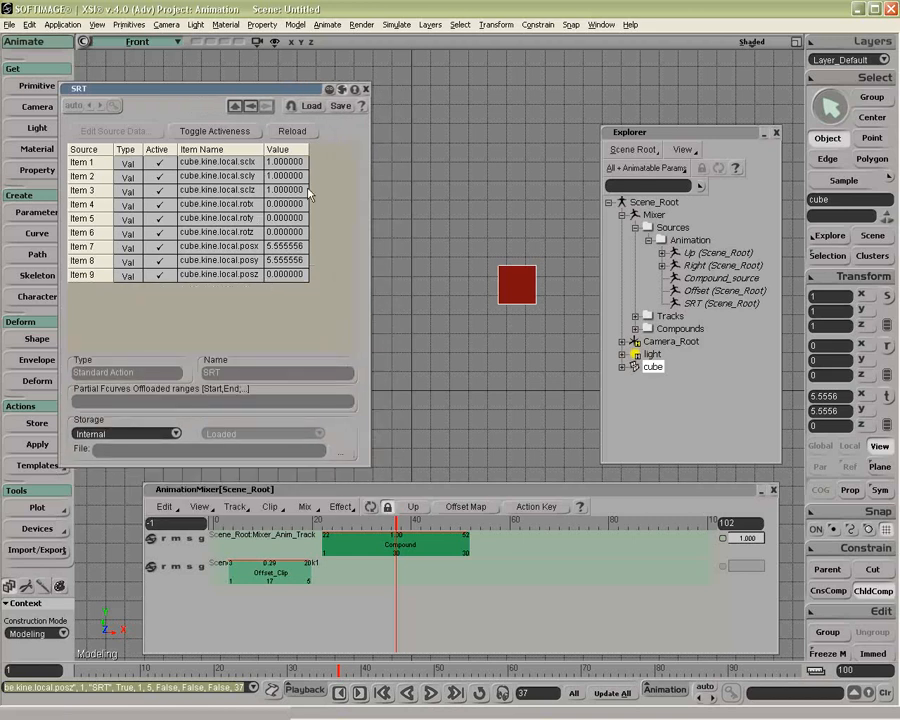
click(367, 90)
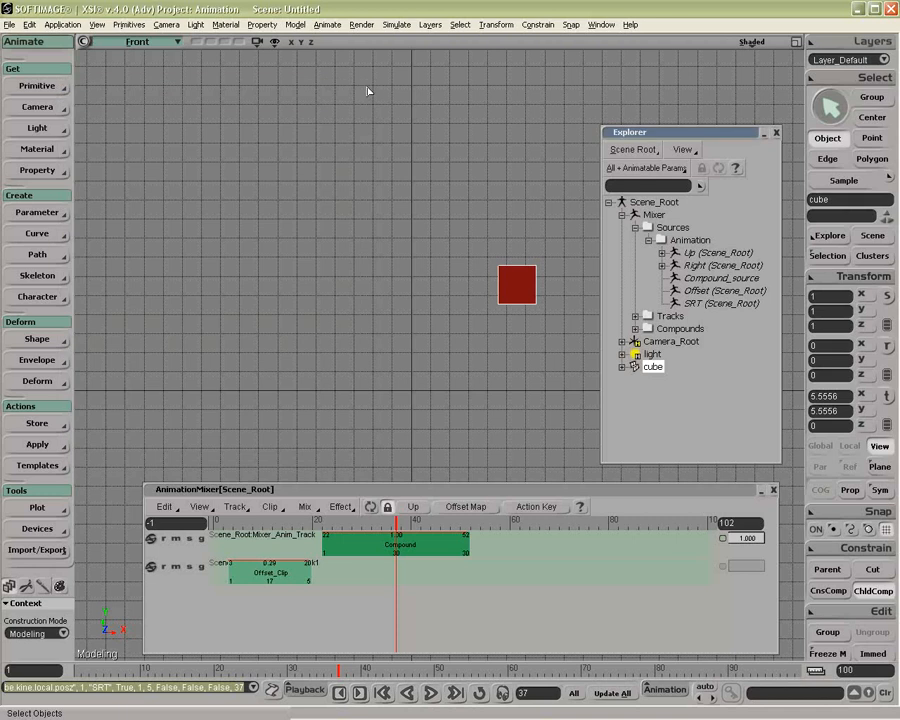
Create a polygon mesh sphere and reduce its radius to 1.629.
click(44, 86)
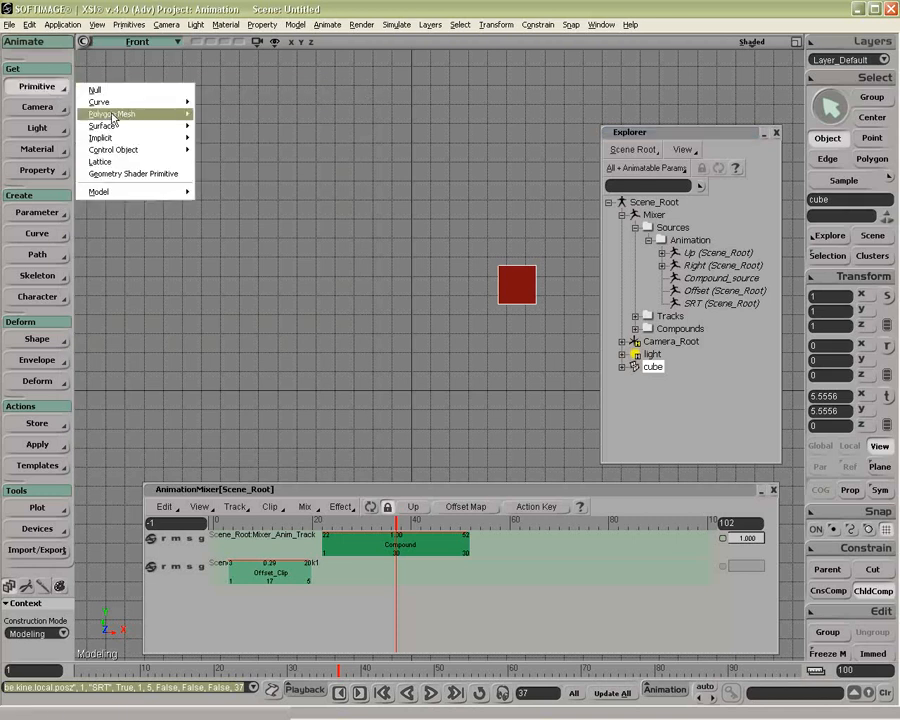
mouse_move(120, 113)
click(228, 176)
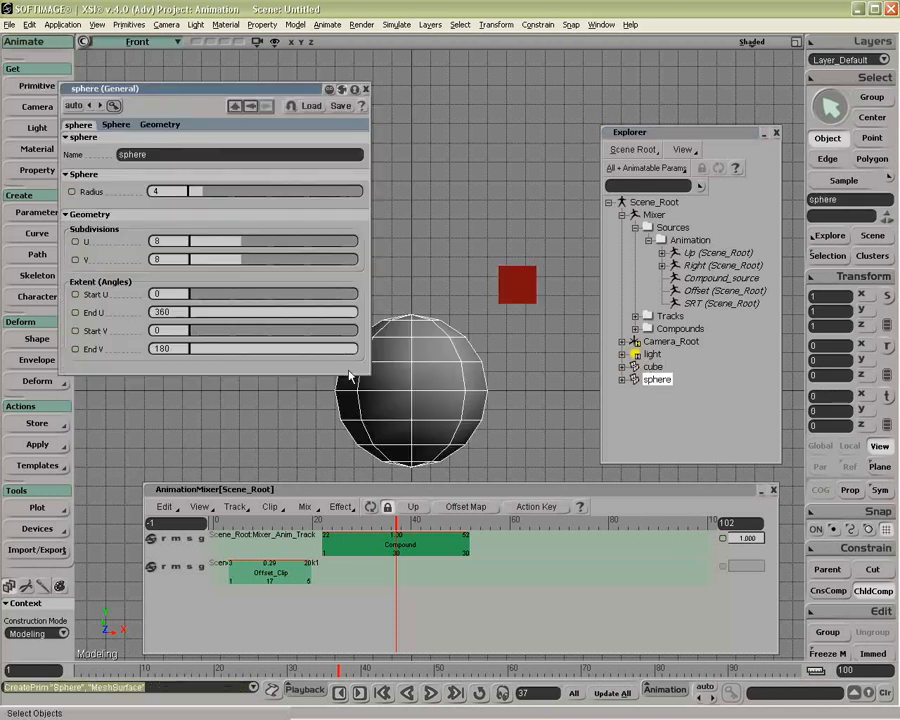
drag(216, 193, 197, 198)
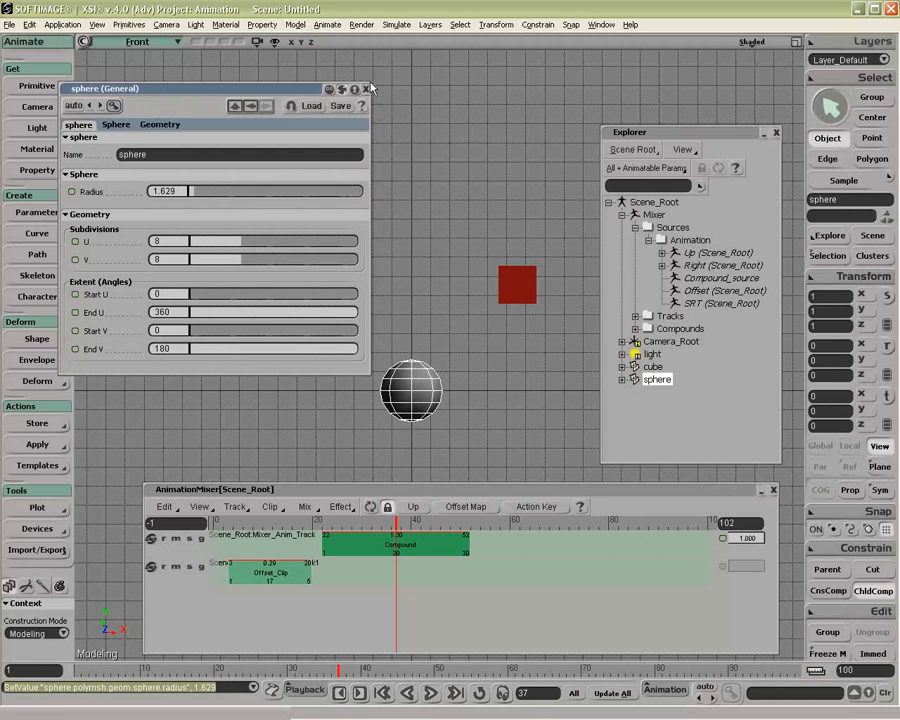
click(366, 89)
Parent the sphere under the cube and scrub the mixer timeline to frame 56.
click(828, 572)
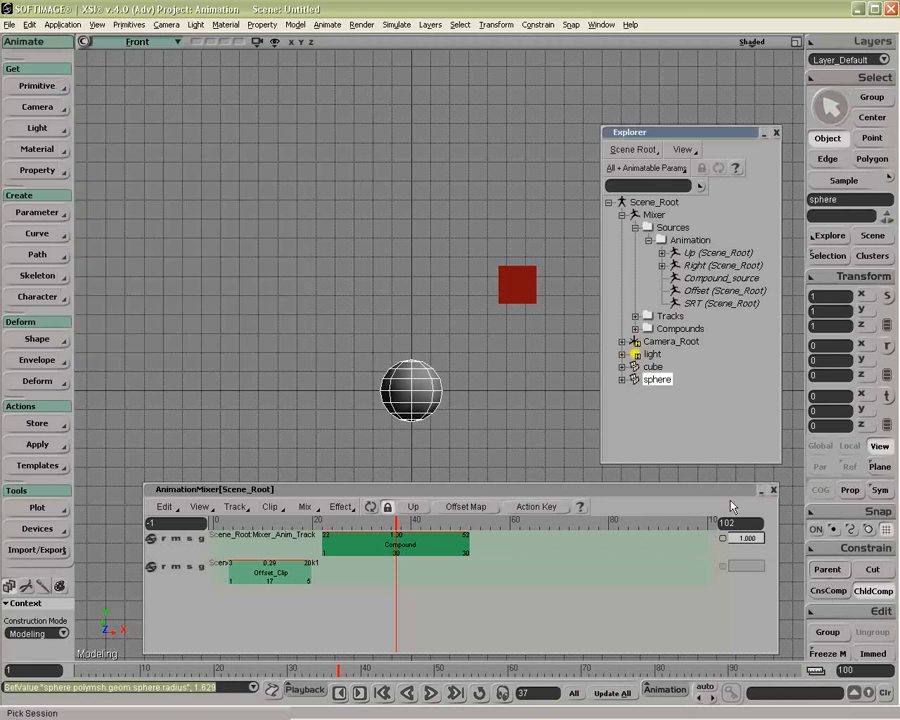
drag(518, 305, 546, 298)
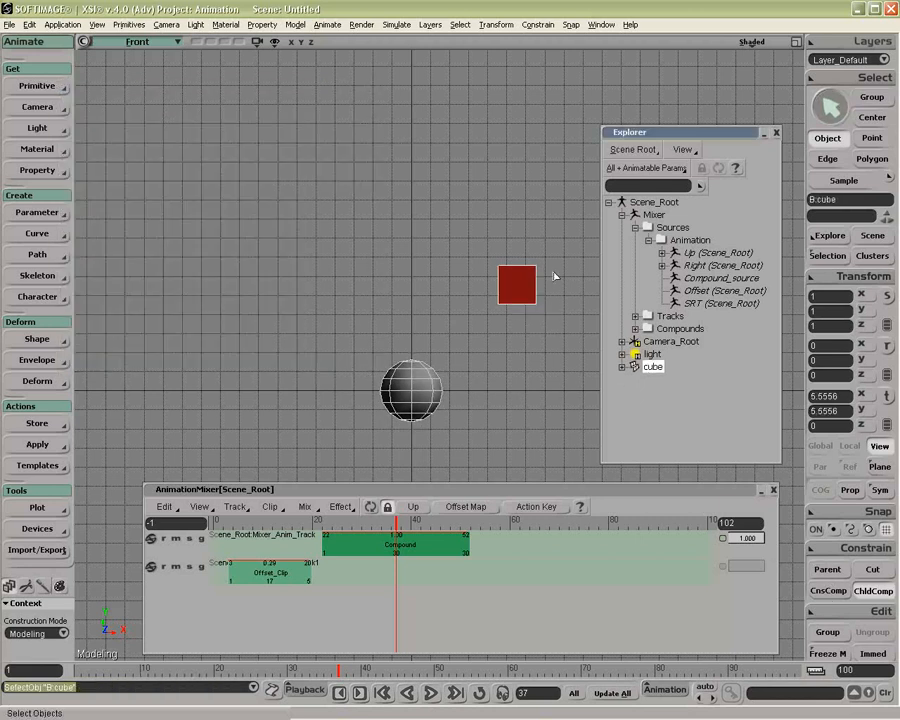
drag(410, 524, 489, 538)
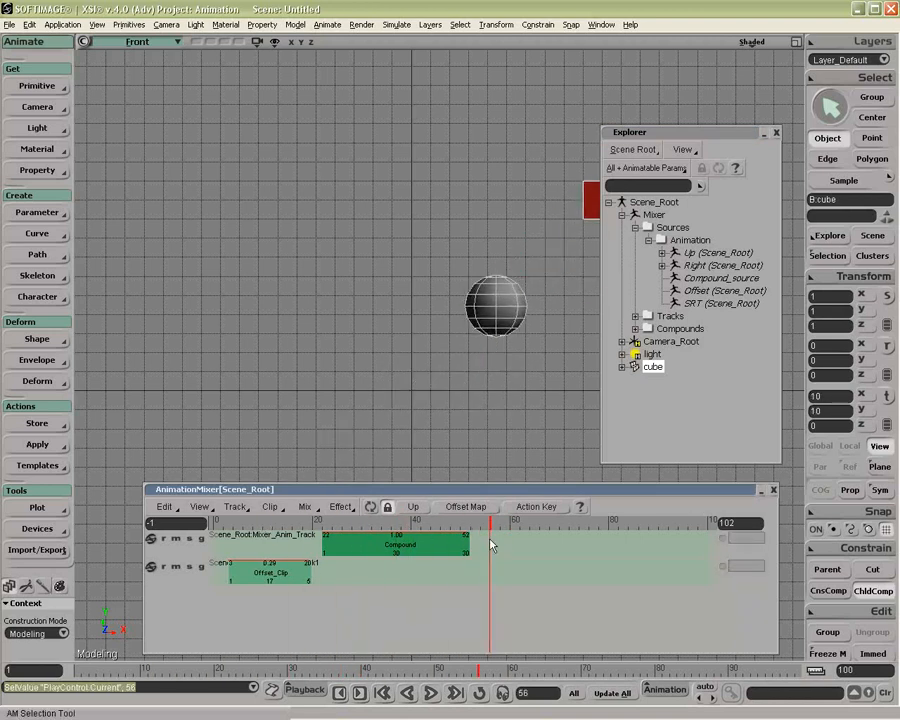
Store the current transformation values of the cube and its child sphere as an action named Together.
click(40, 424)
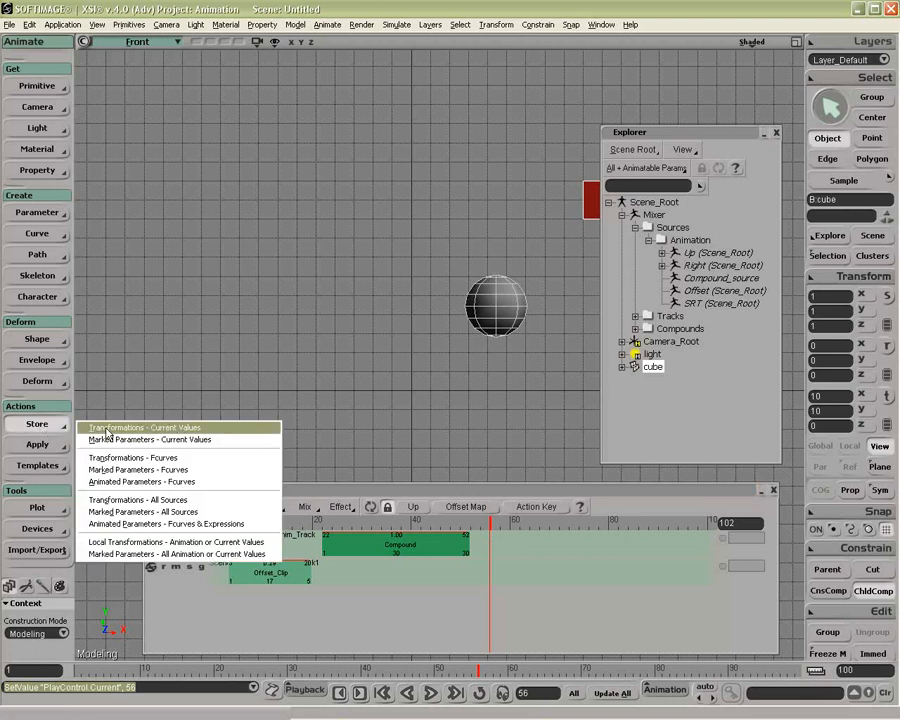
click(110, 425)
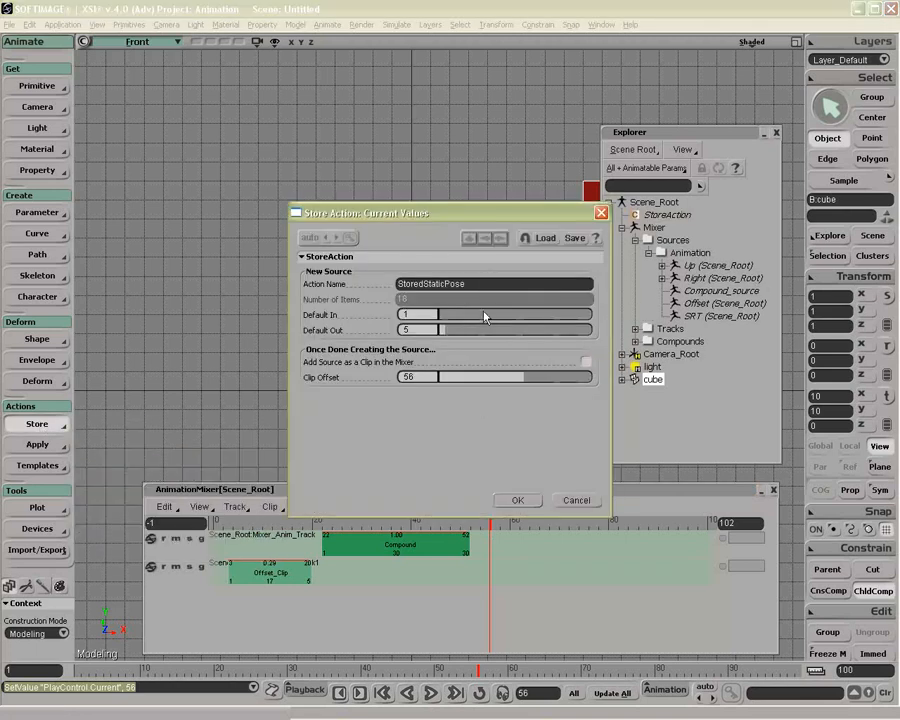
double_click(479, 285)
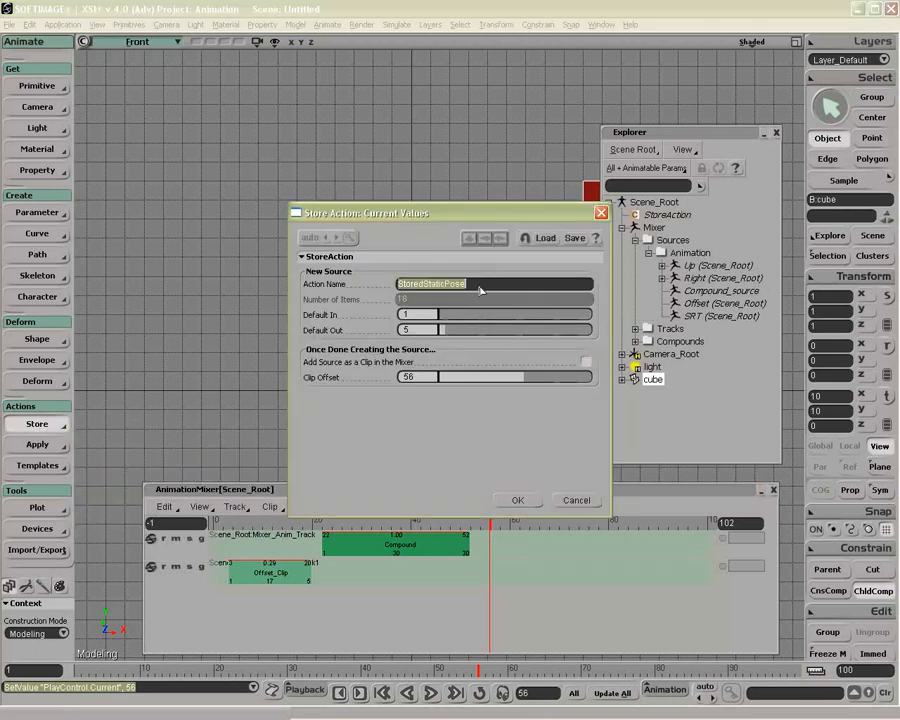
text(Together)
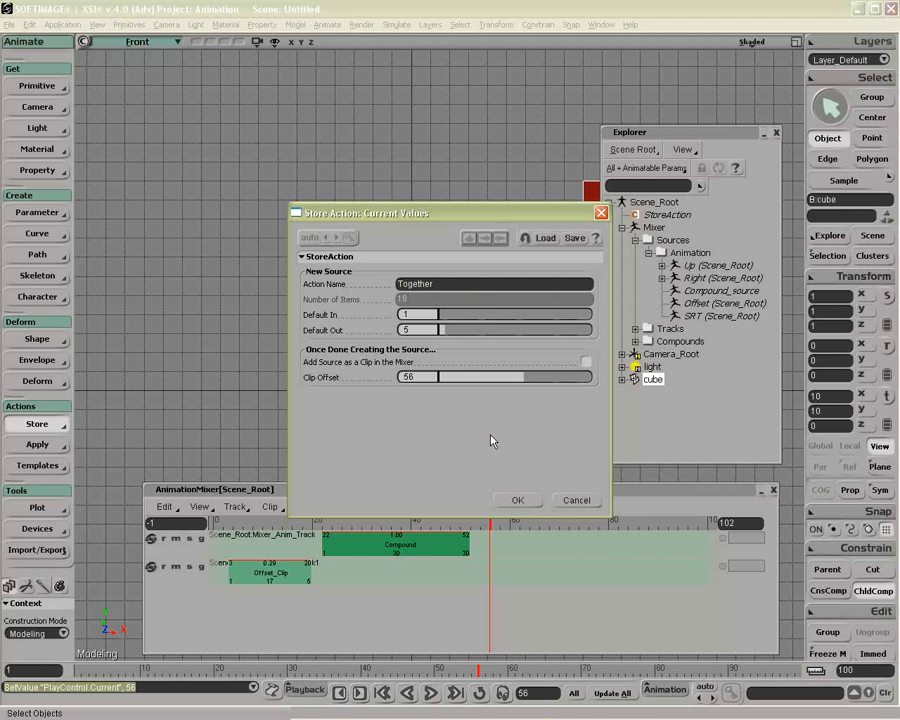
click(518, 500)
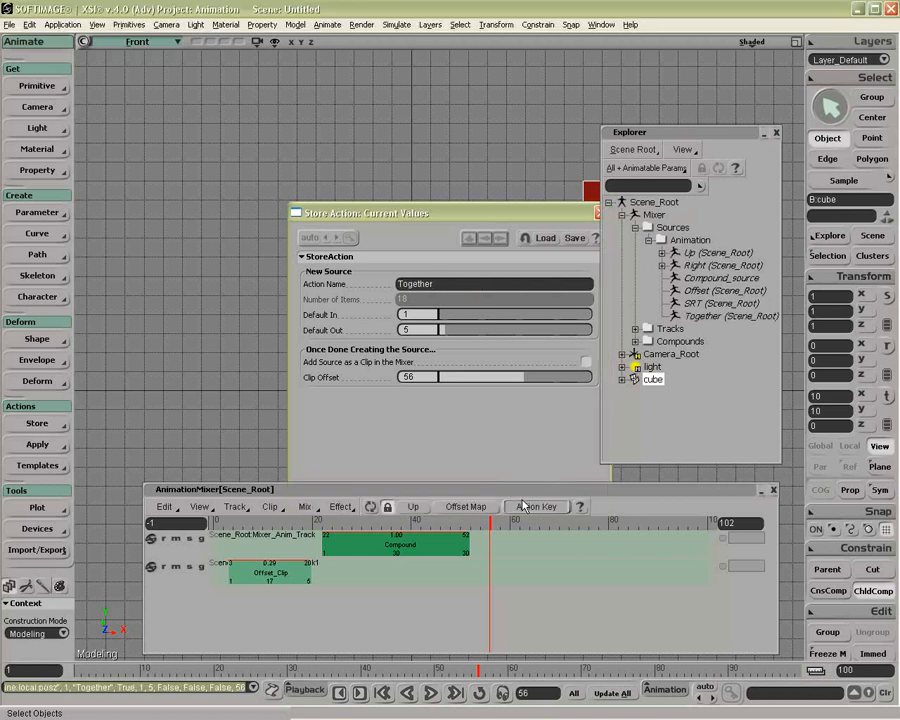
Examine the cube and sphere items stored in the Together source.
right_click(510, 545)
click(673, 315)
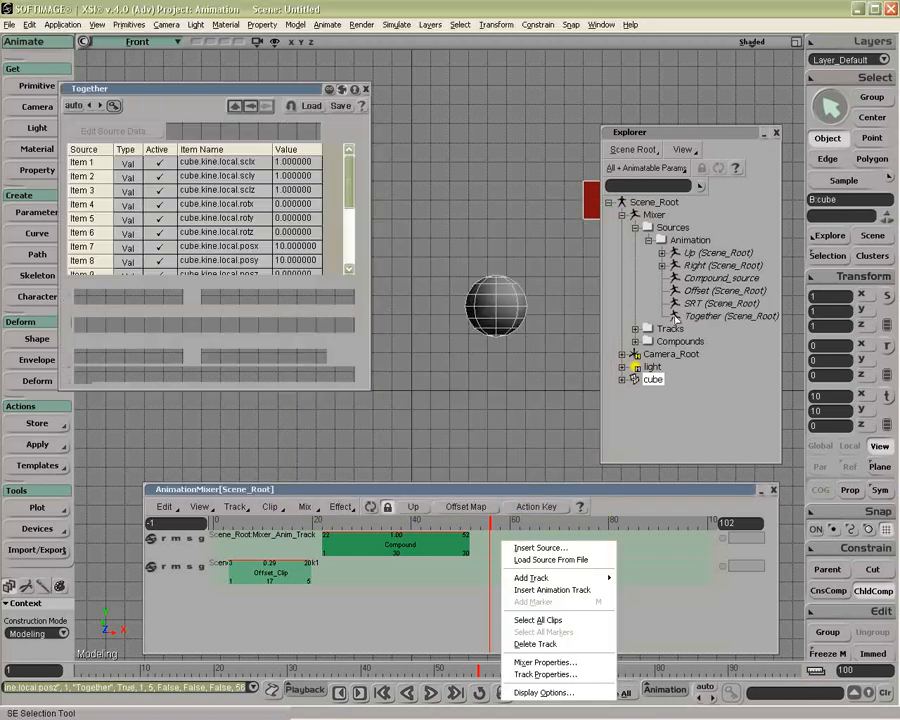
scroll(355, 167, down, 5)
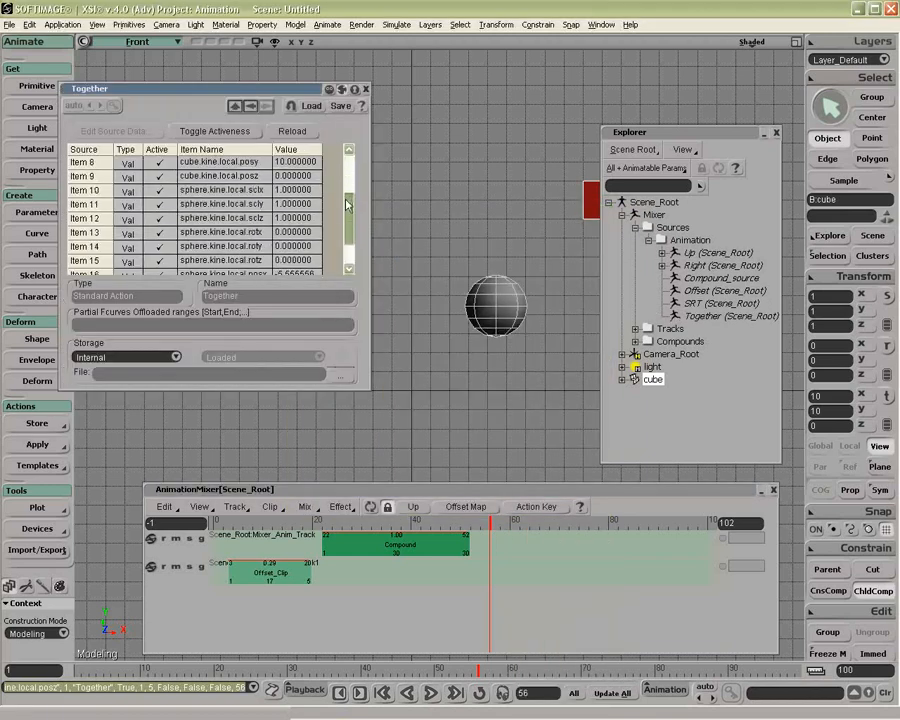
drag(368, 388, 367, 469)
mouse_move(347, 302)
mouse_down()
mouse_move(347, 232)
mouse_move(346, 324)
mouse_up()
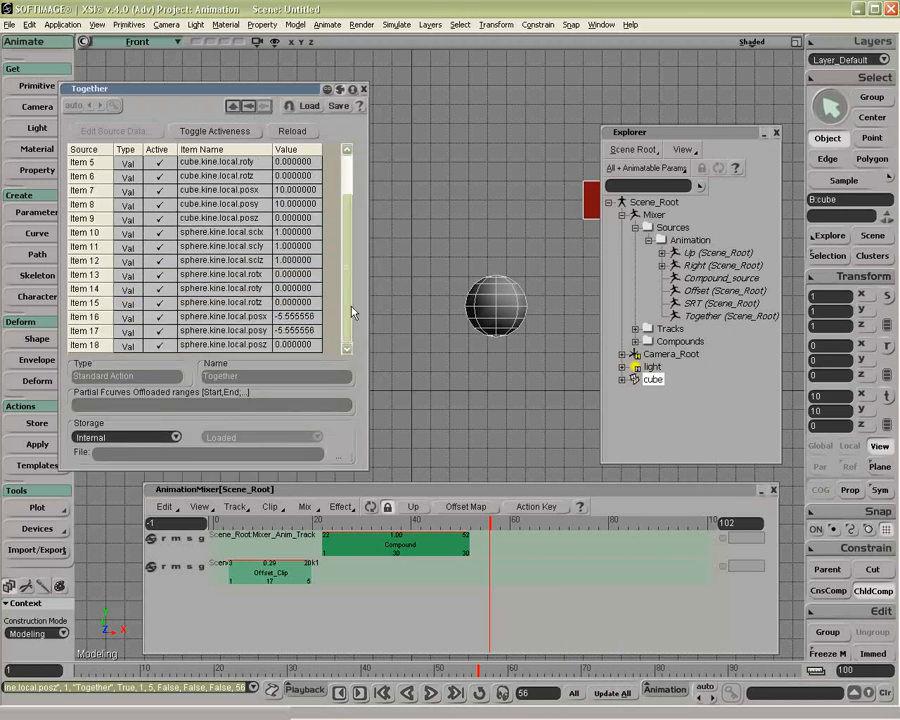
click(365, 90)
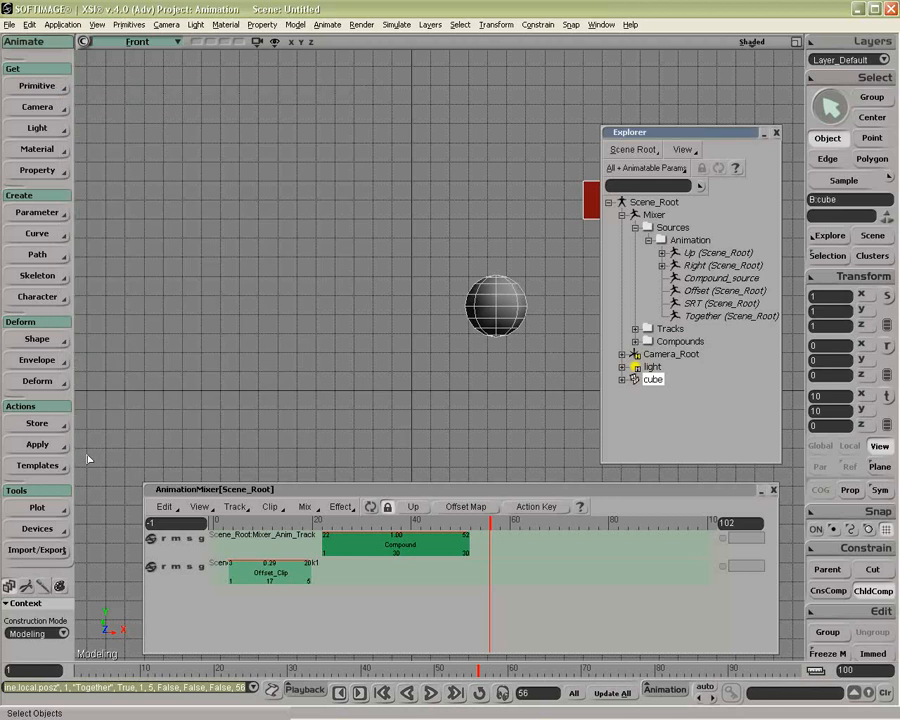
Store only the sphere's current transformation values as an action named Sphere_Only, and close its properties and the scene explorer.
click(45, 424)
click(219, 386)
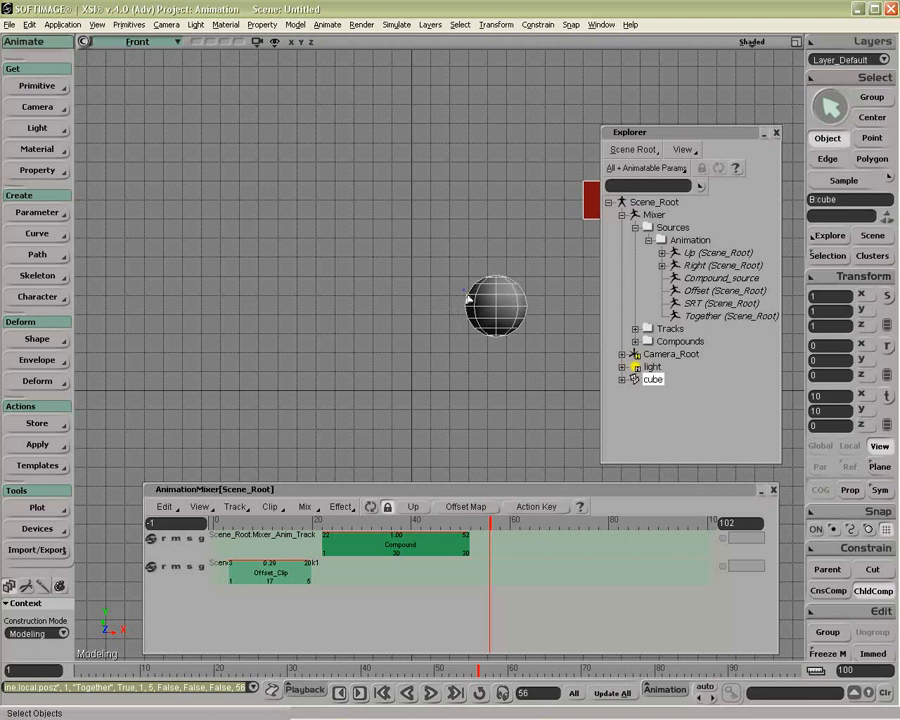
click(491, 322)
middle_click(60, 425)
click(492, 286)
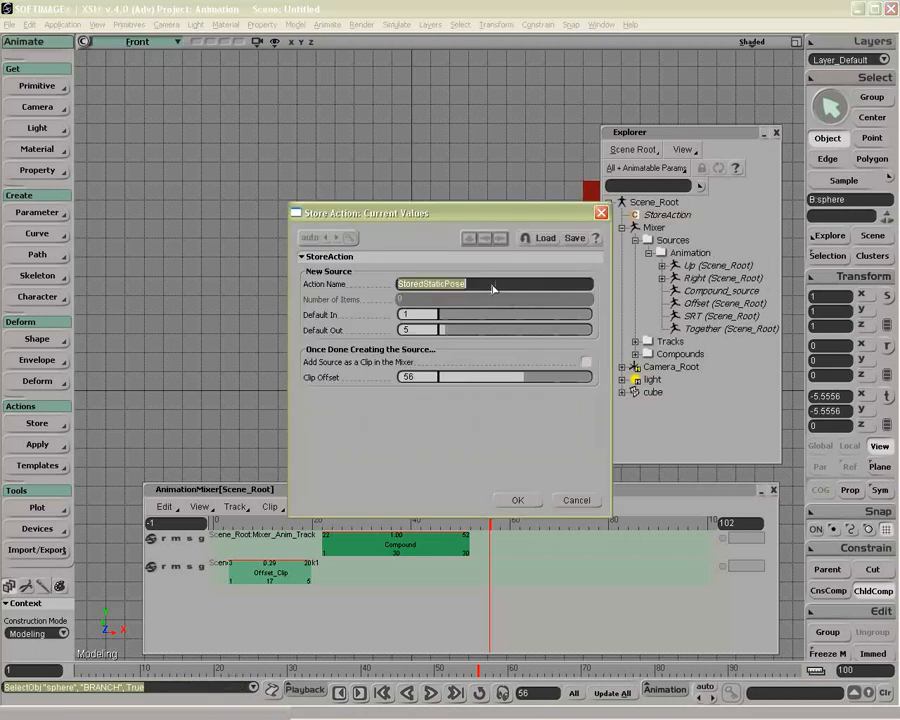
text(Sphere_)
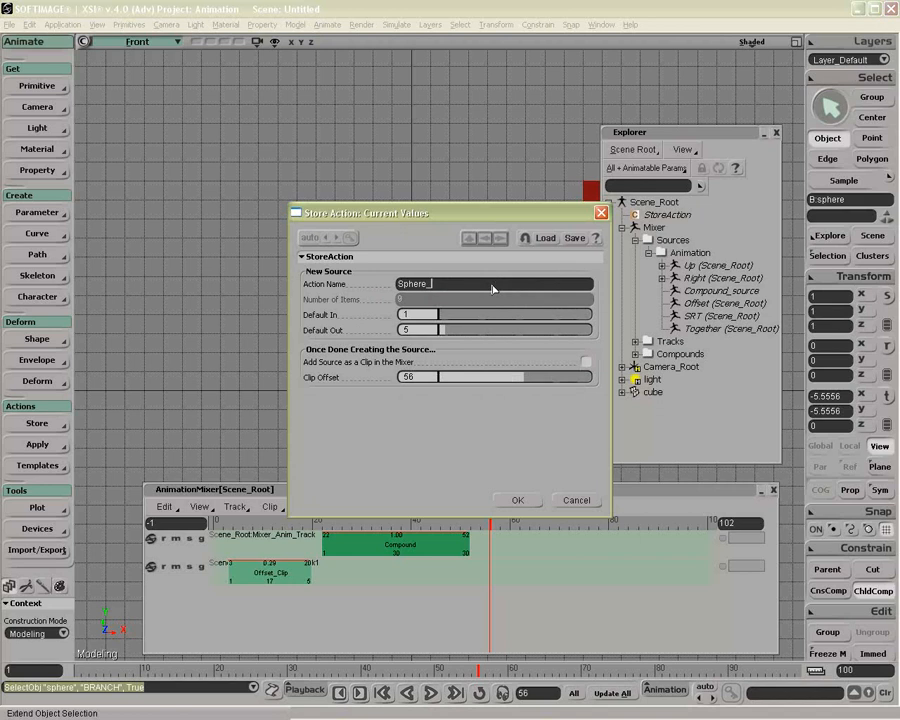
text(Only)
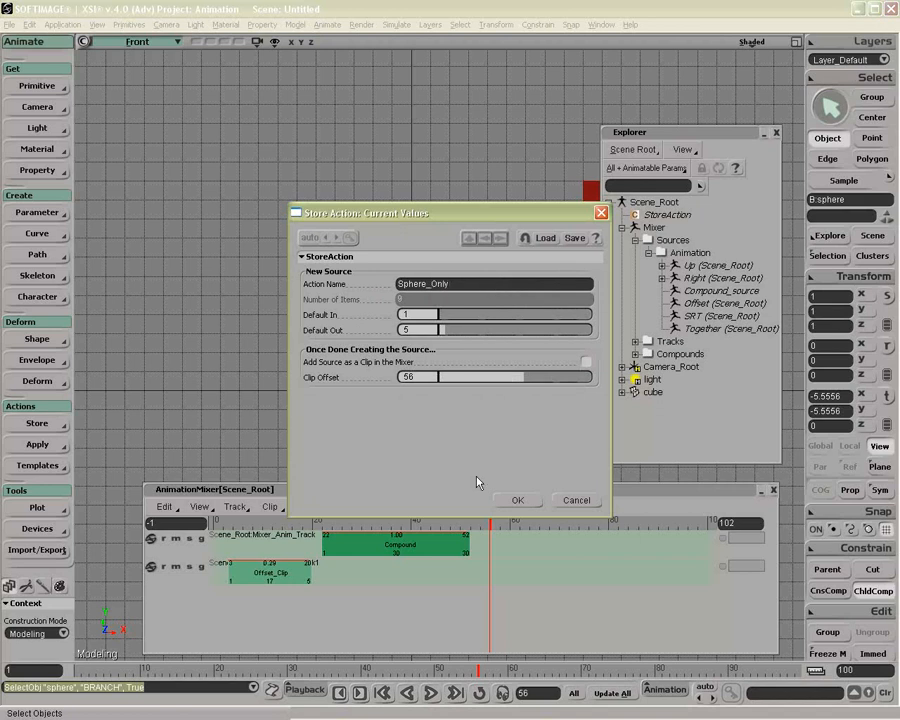
click(518, 501)
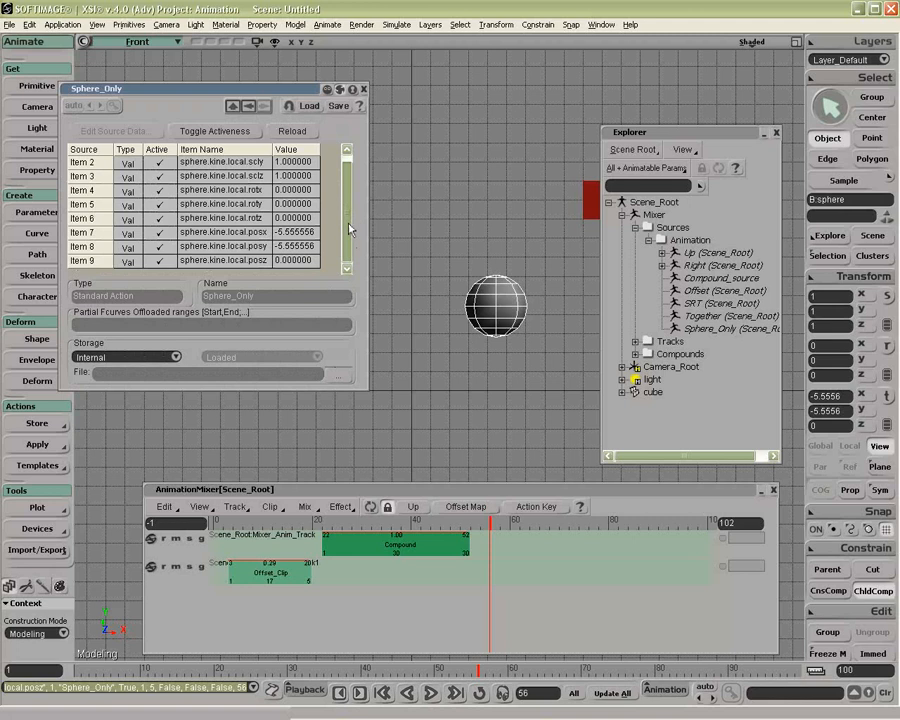
click(364, 89)
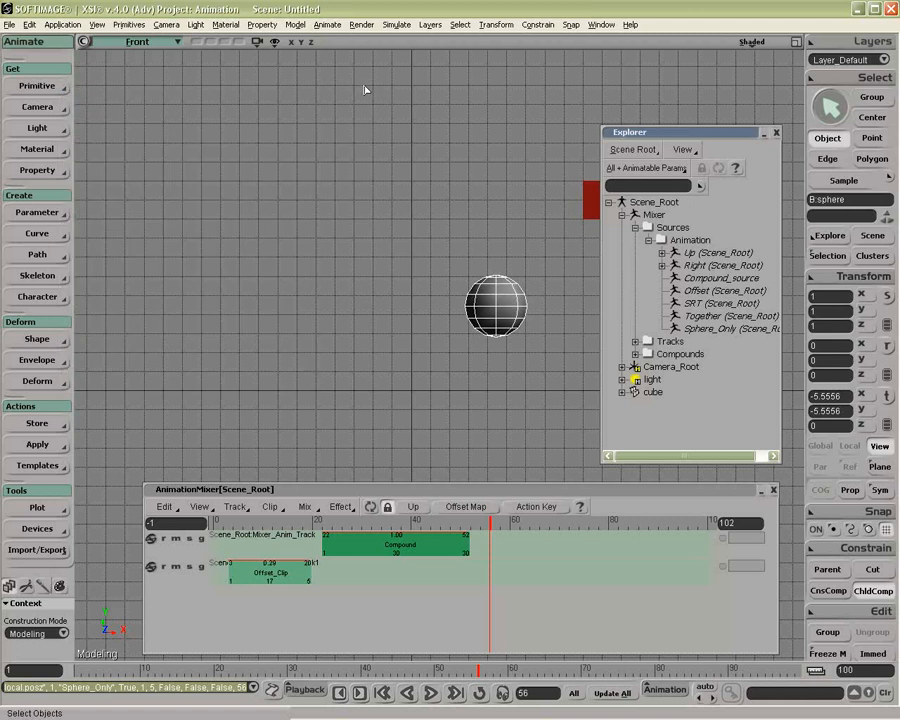
click(777, 133)
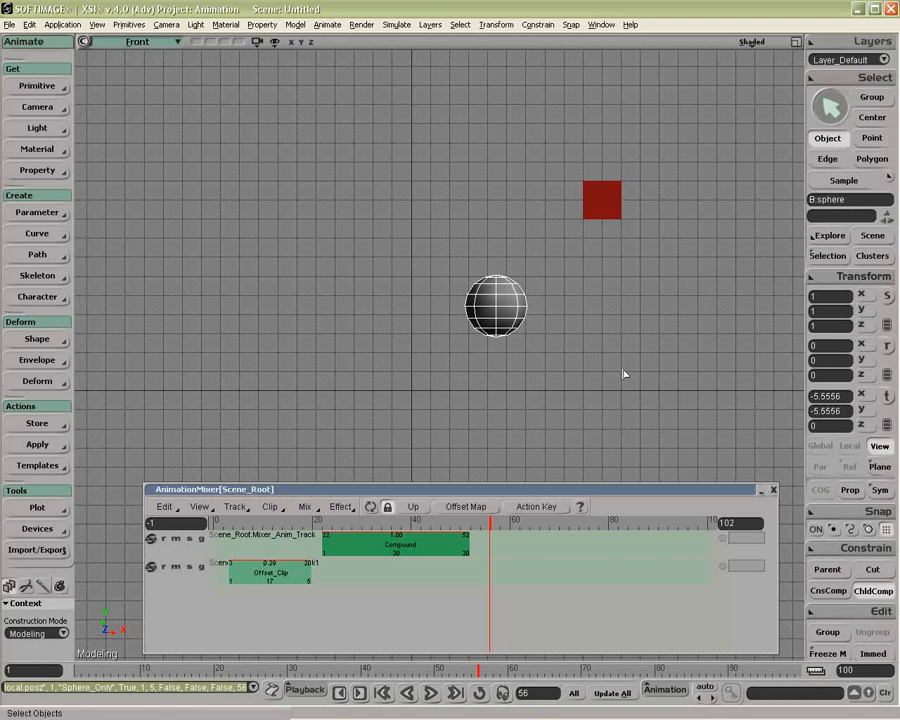
Expand the Mixer's animation sources in the scene explorer and delete the Compound clip from its mixer track.
click(401, 544)
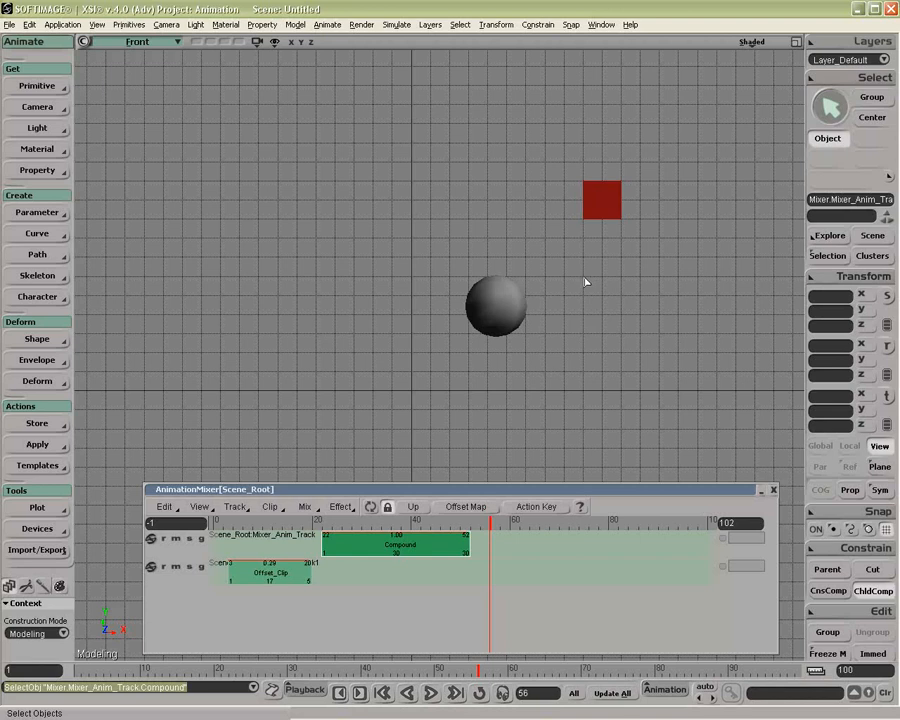
key(8)
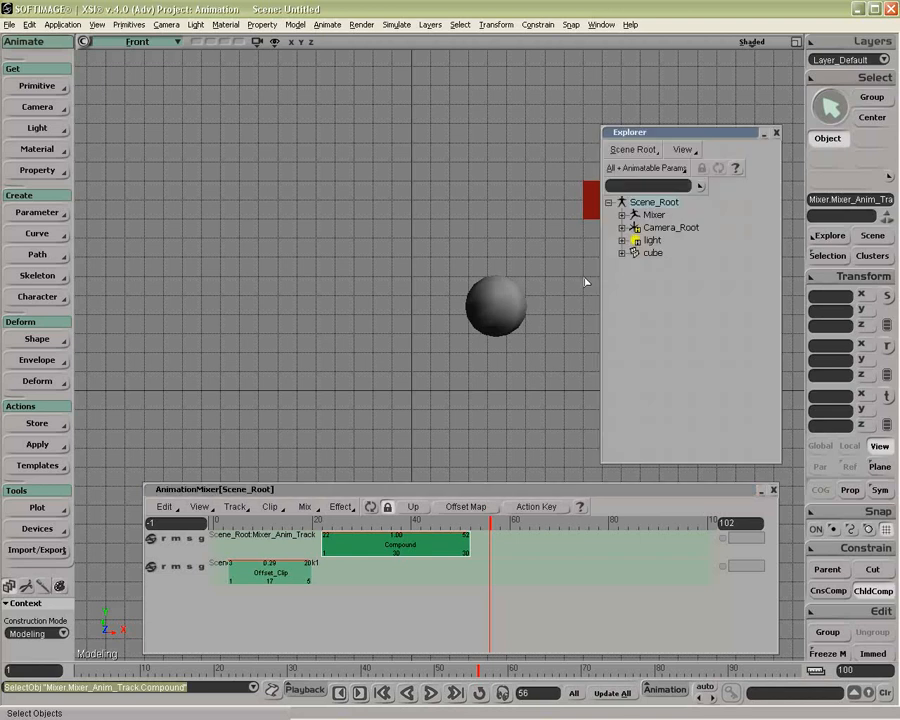
click(622, 215)
click(634, 228)
click(648, 240)
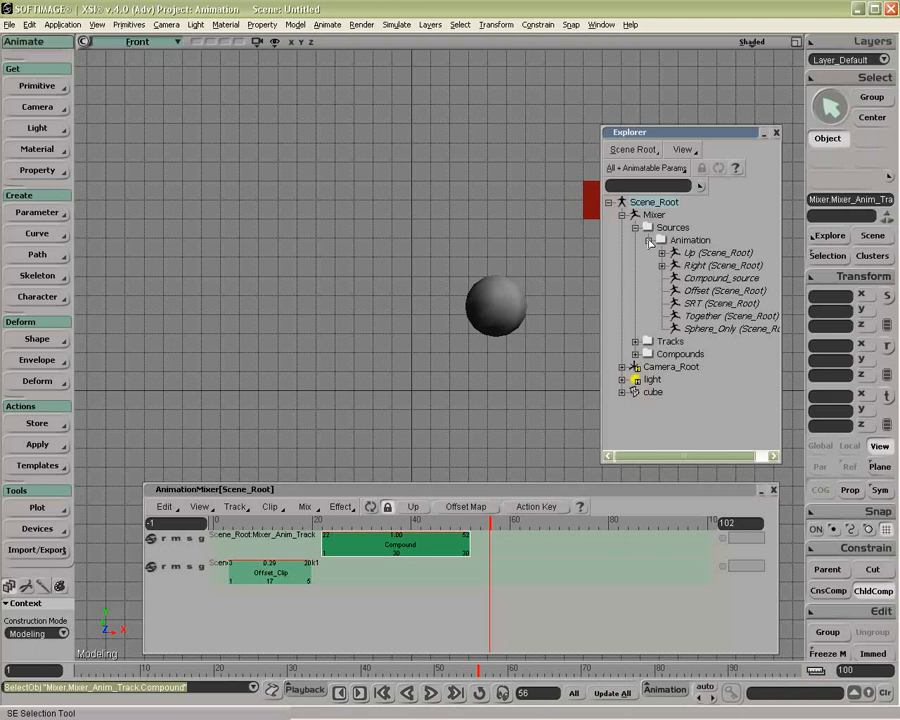
drag(660, 133, 688, 129)
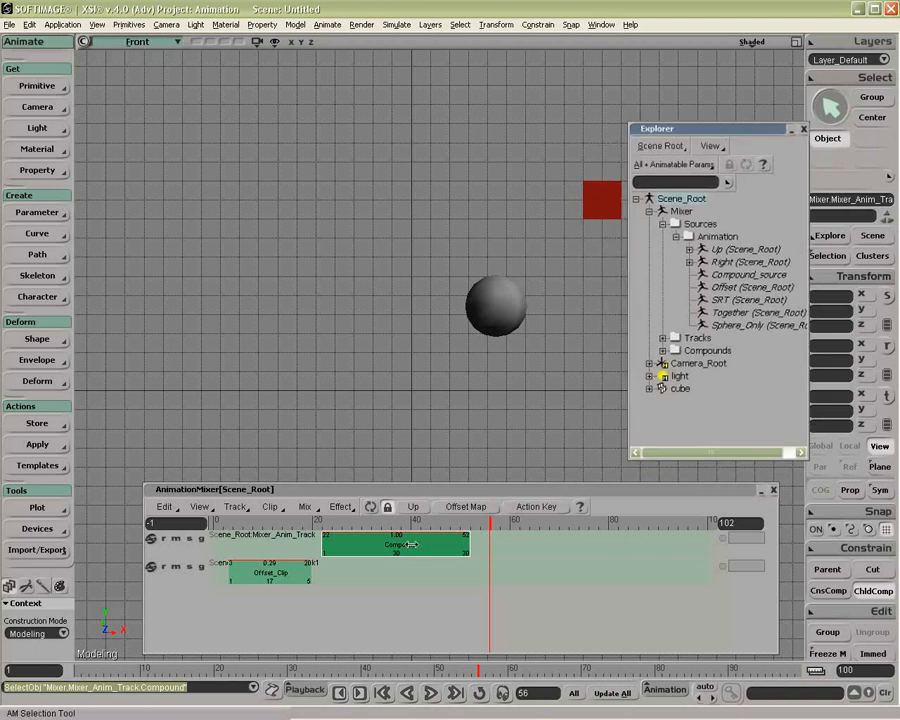
key(Delete)
Delete Offset_Clip from the second mixer track and move the playhead to frame 10.
click(270, 575)
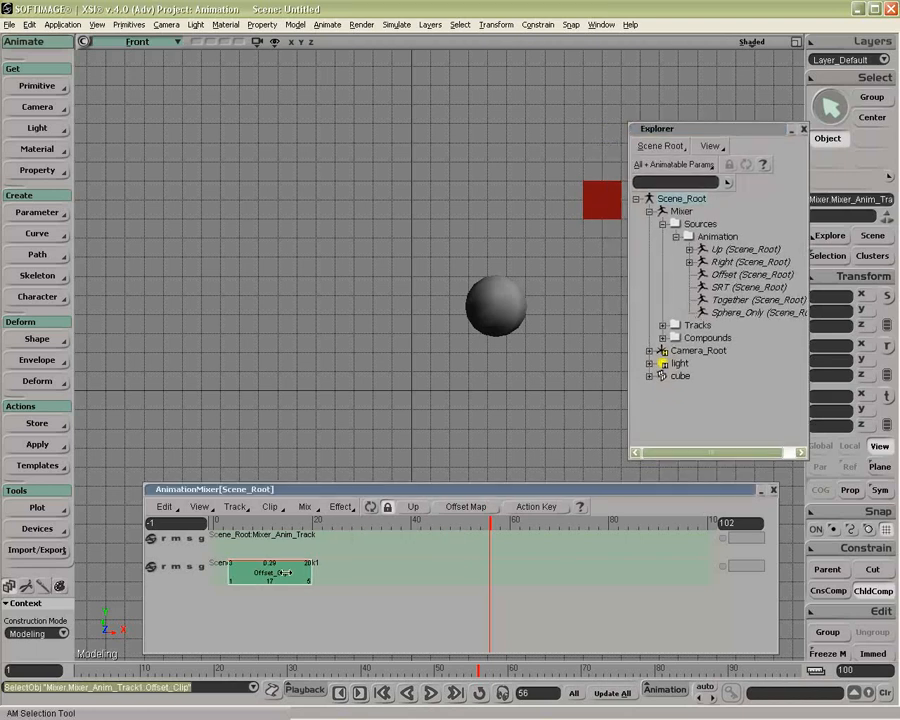
key(Delete)
drag(339, 528, 263, 528)
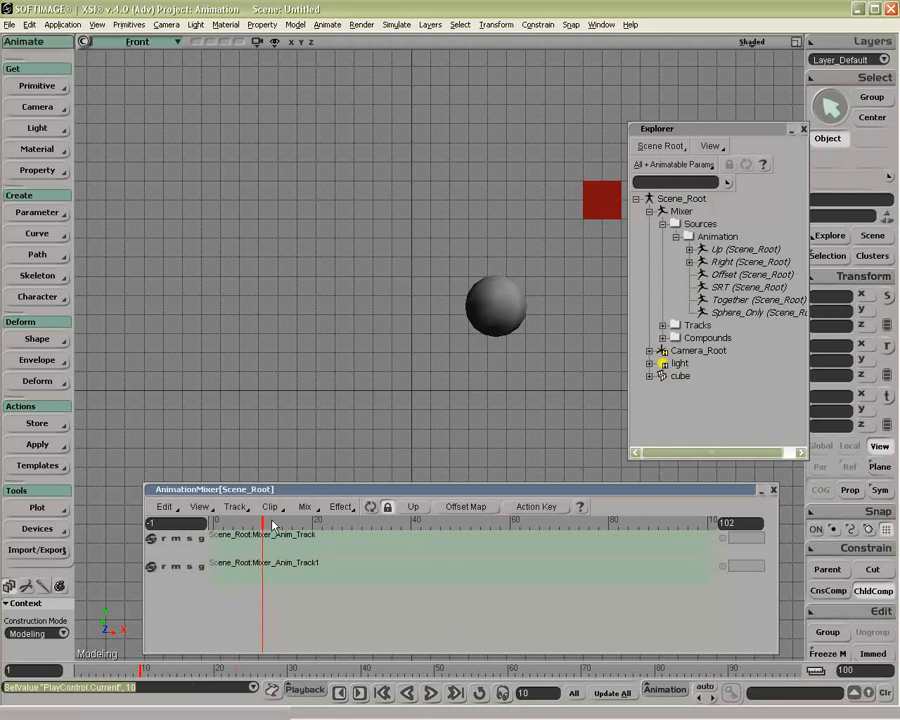
Apply the stored Up action source from the Mixer's animation sources back to the cube.
click(595, 222)
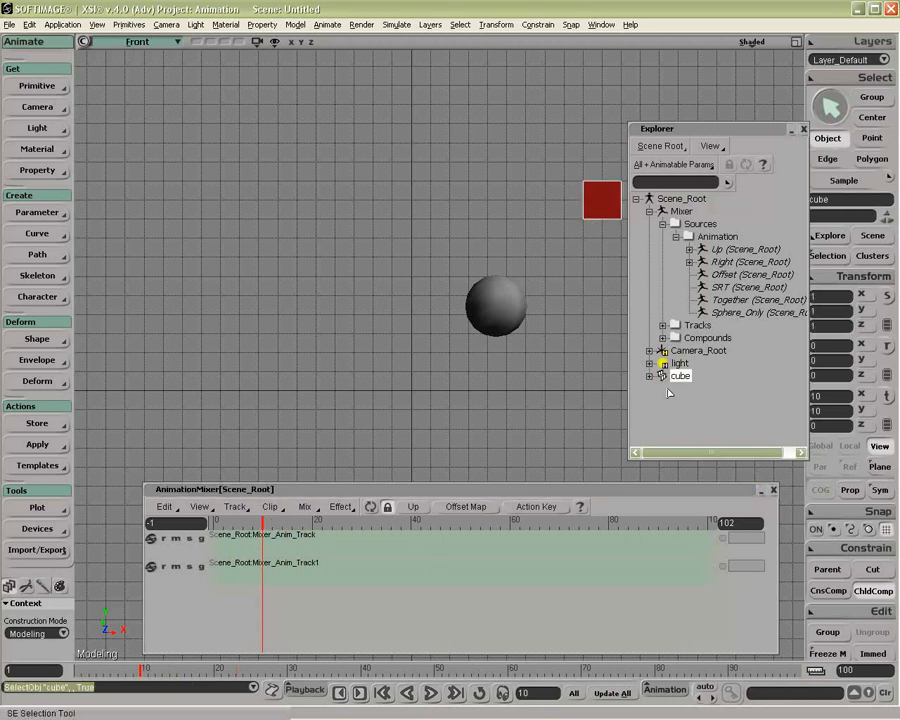
click(730, 249)
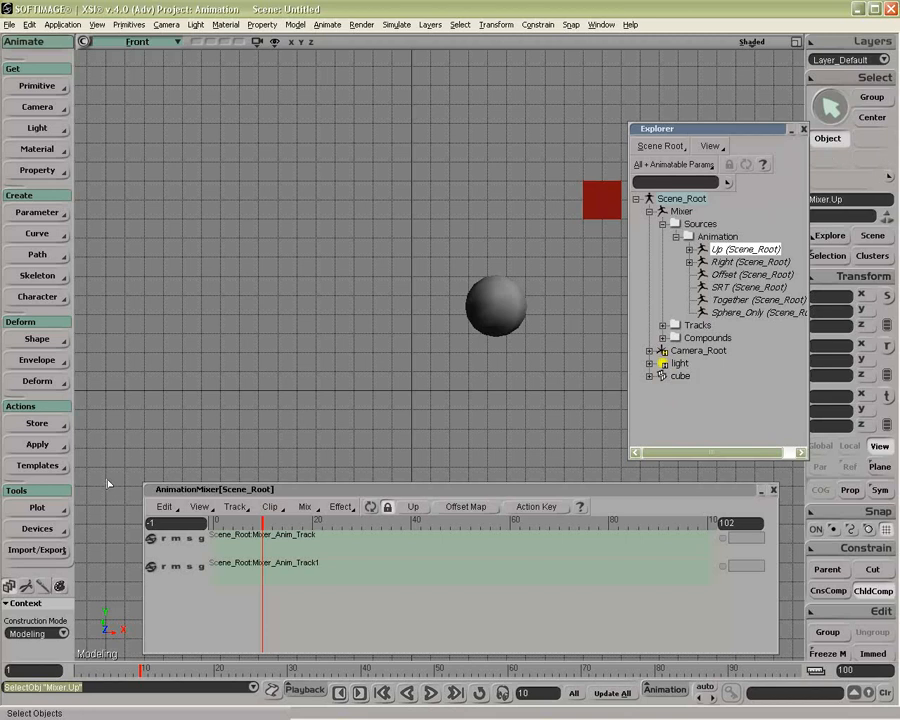
click(40, 445)
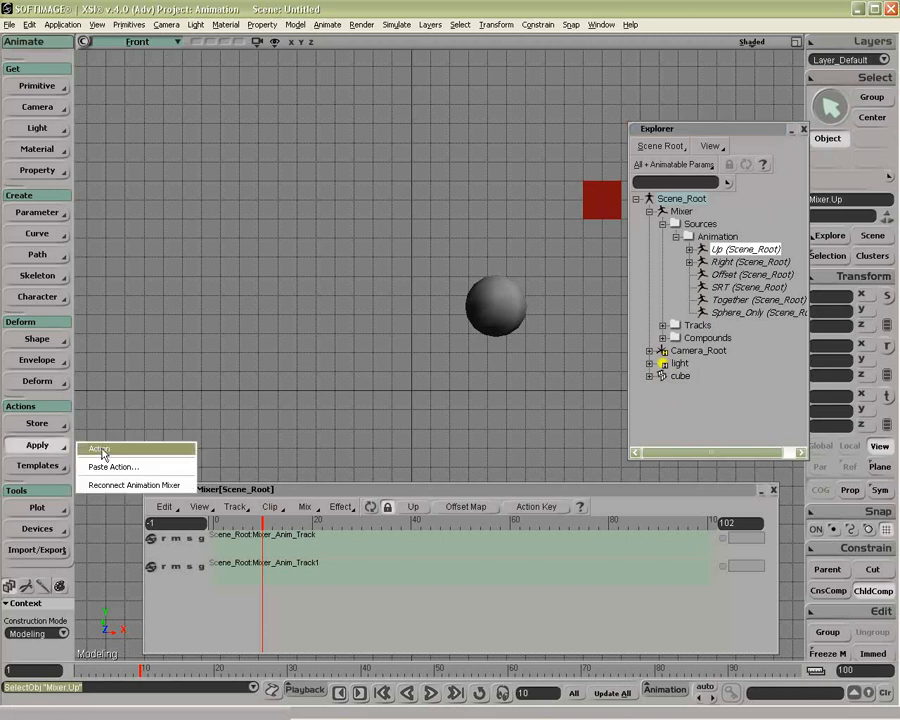
click(100, 450)
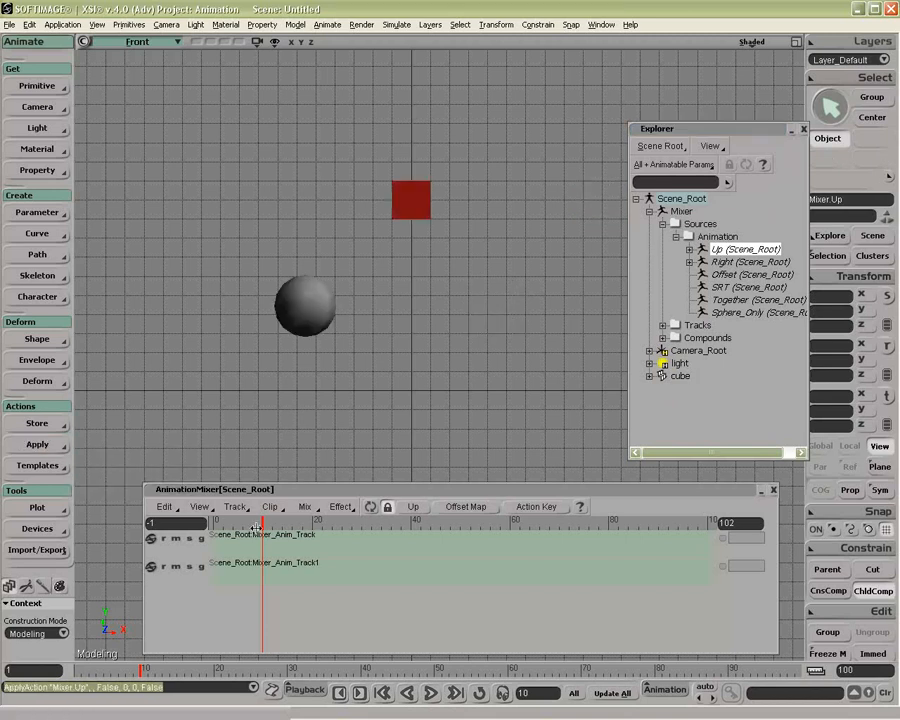
Examine the cube's Local Transform properties to check which parameters carry animation curves, and close the property page.
click(410, 200)
click(650, 375)
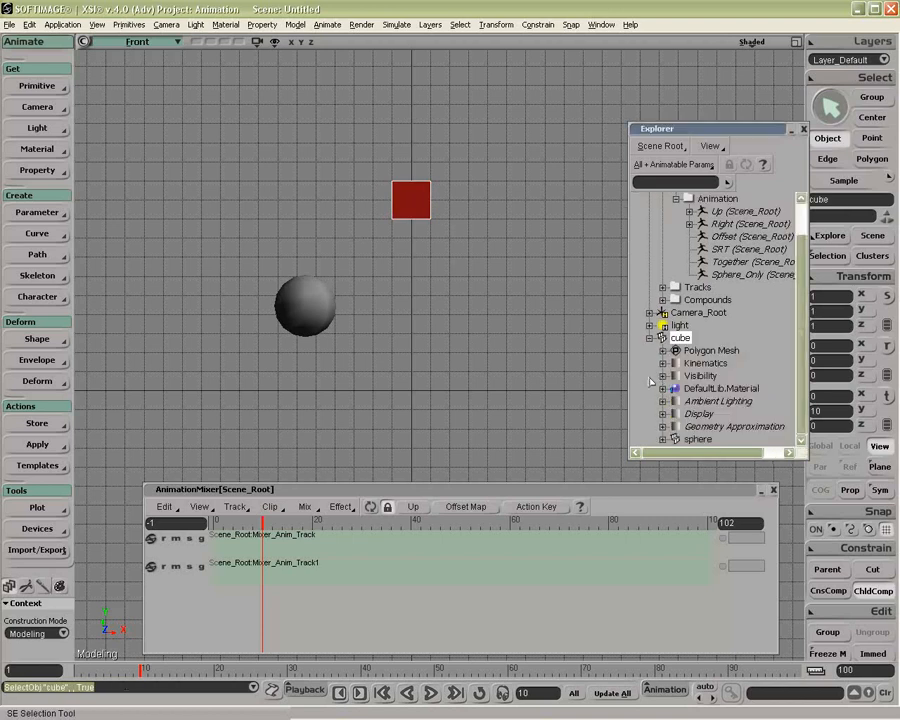
click(662, 363)
click(677, 388)
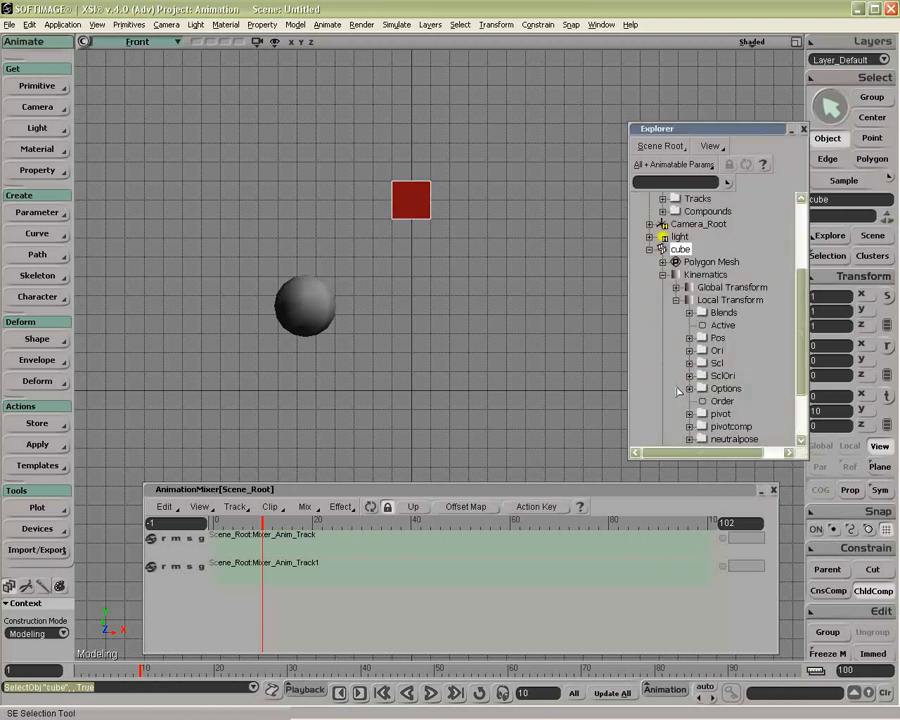
click(690, 300)
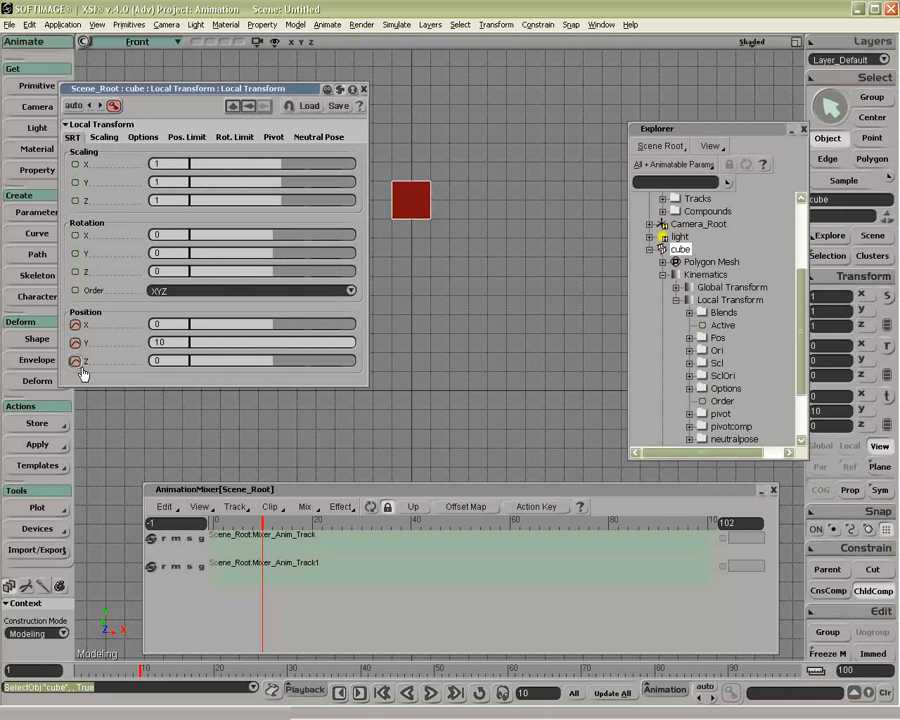
click(364, 90)
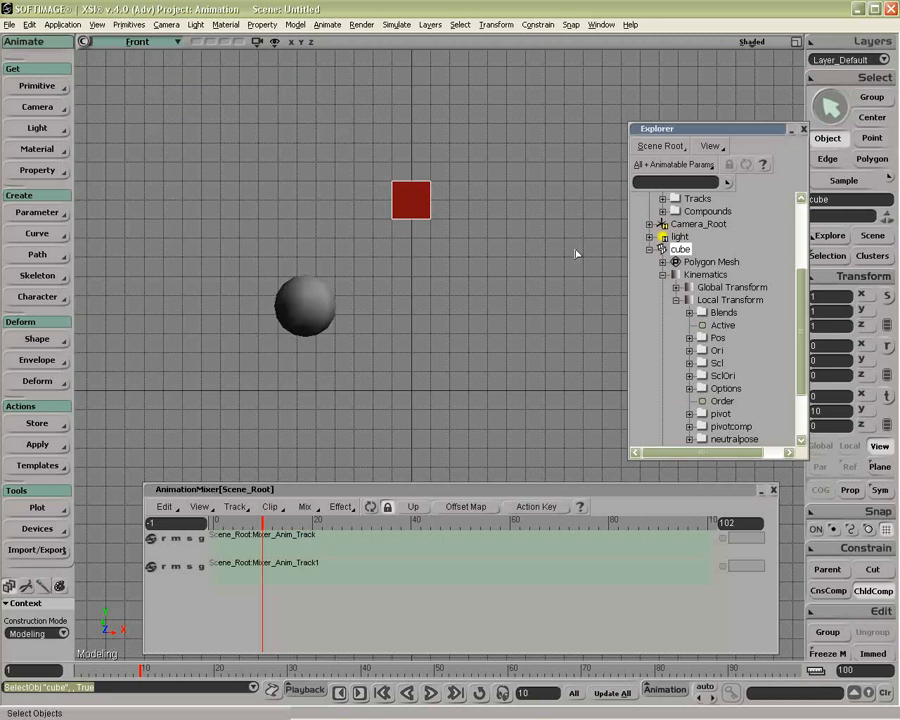
Collapse the cube's hierarchy in the explorer and select the Up action source.
click(660, 249)
click(738, 249)
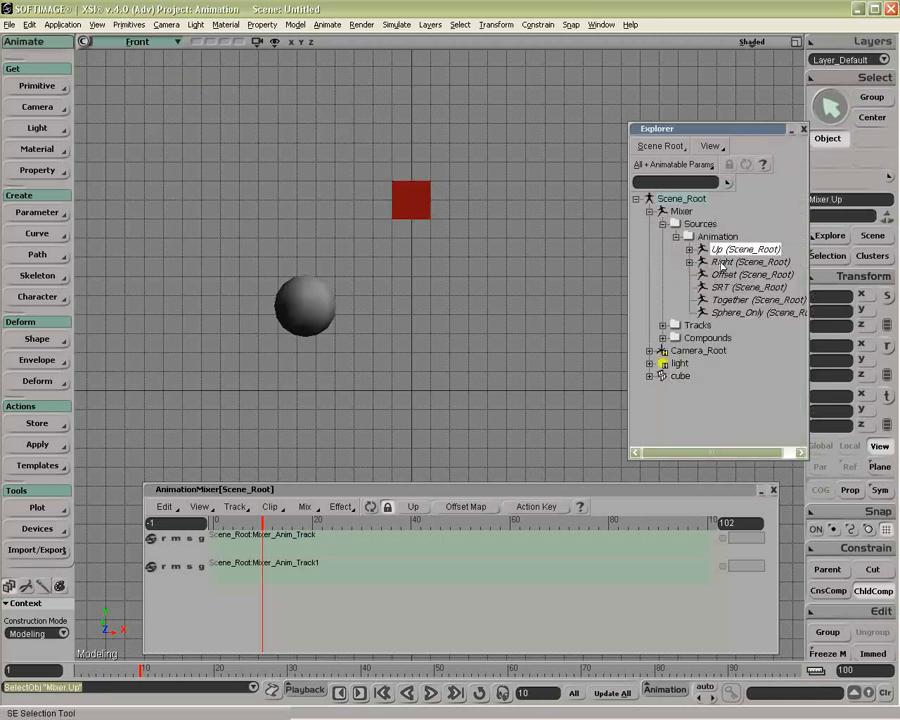